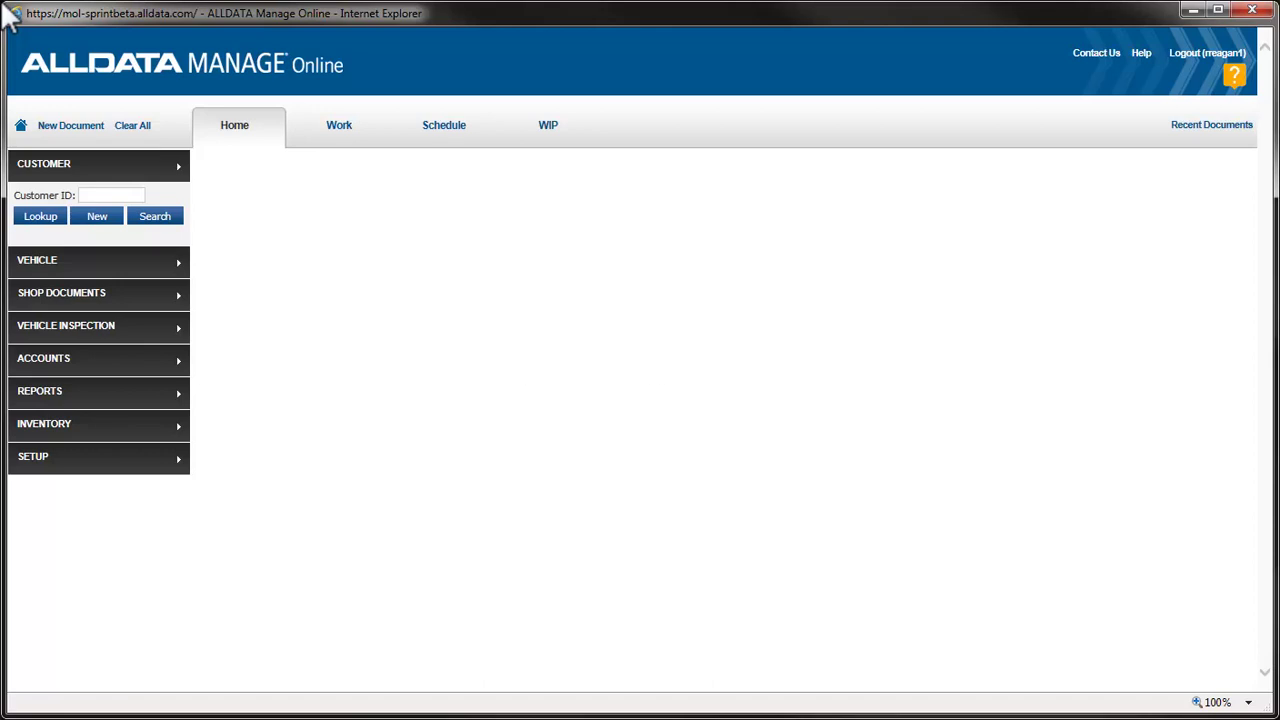
Under Setup > Codes > Return Reason Codes, add code 'Core' described as 'Core Return' and save it
left_click(80, 458)
left_click(165, 672)
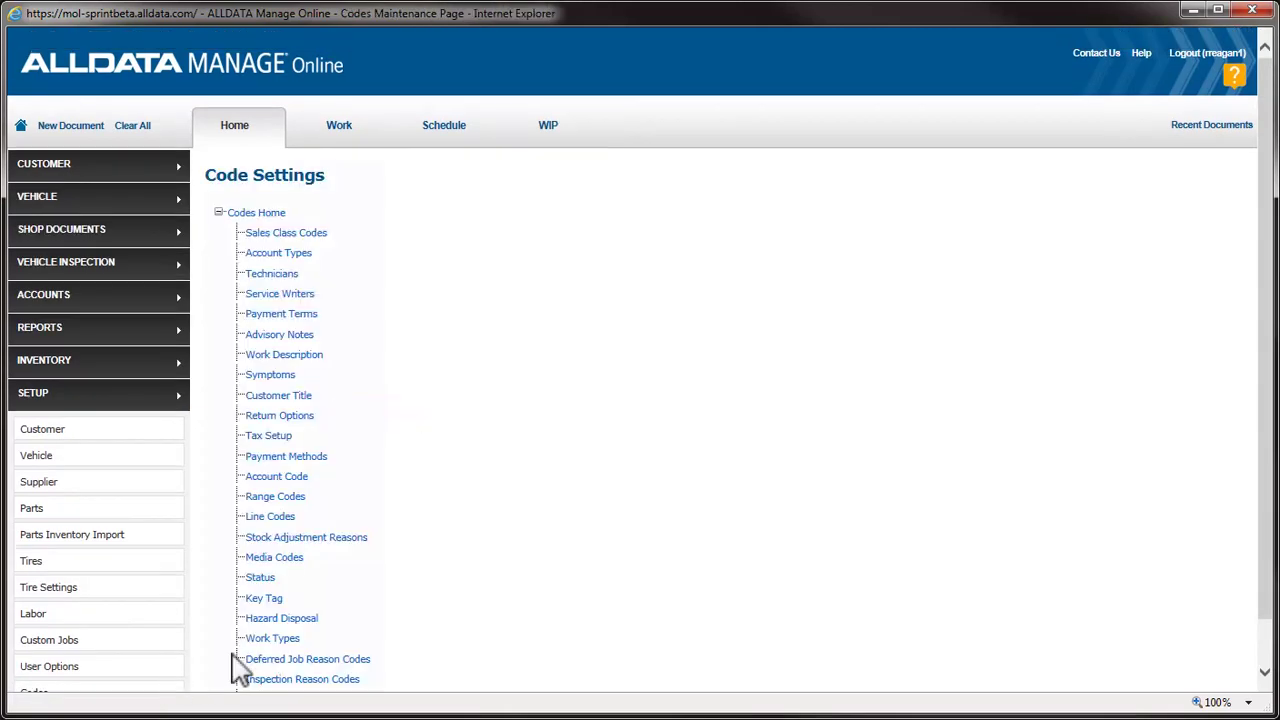
left_click(300, 416)
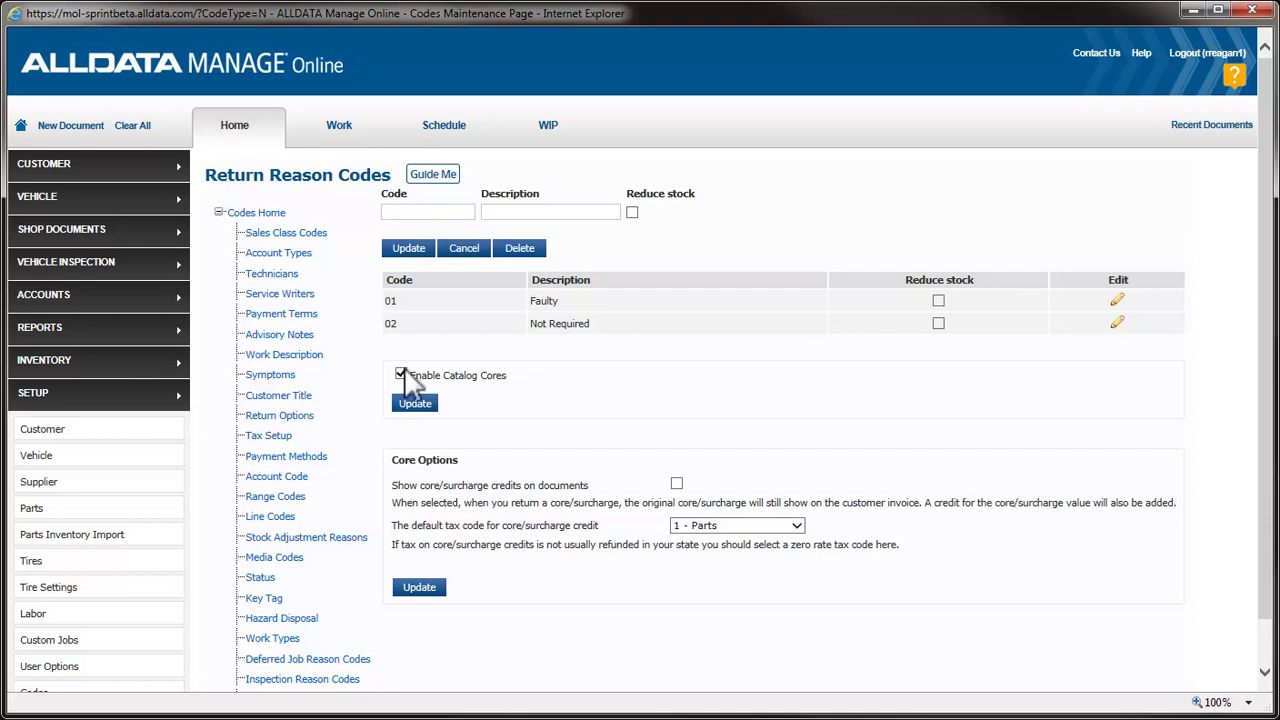
left_click(441, 211)
type("Core")
left_click(585, 212)
type("Core Return")
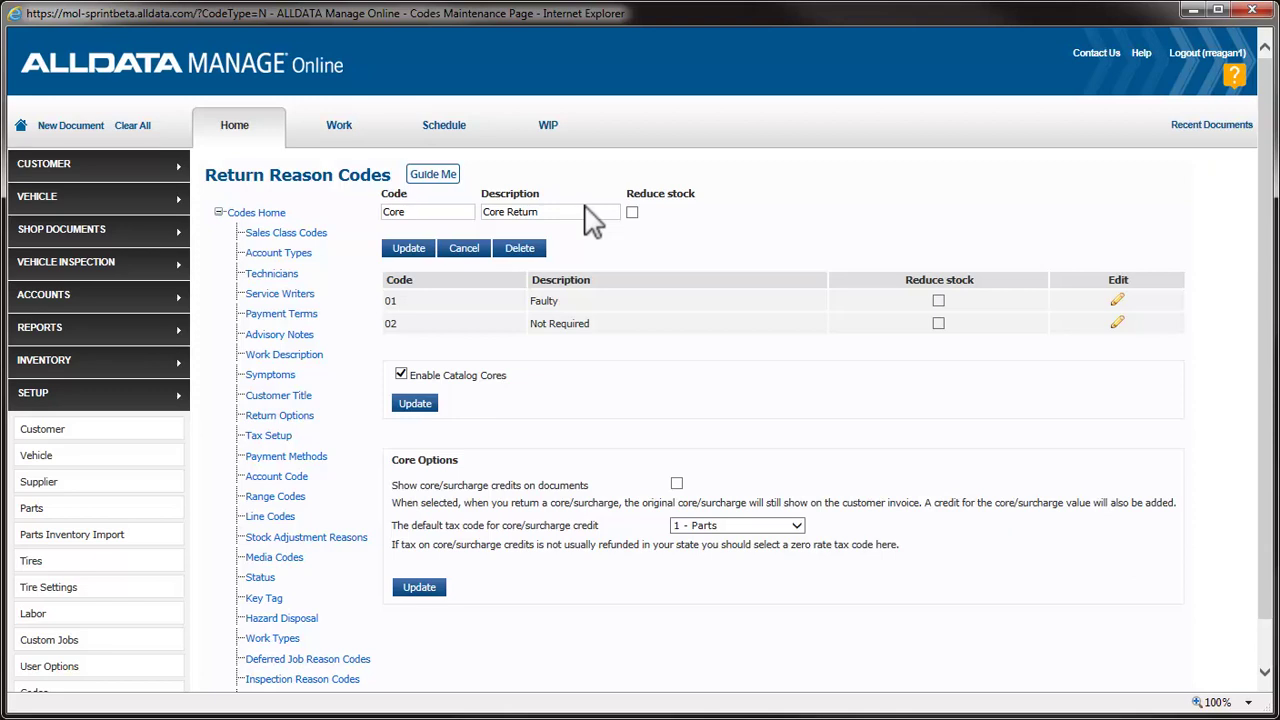
left_click(409, 248)
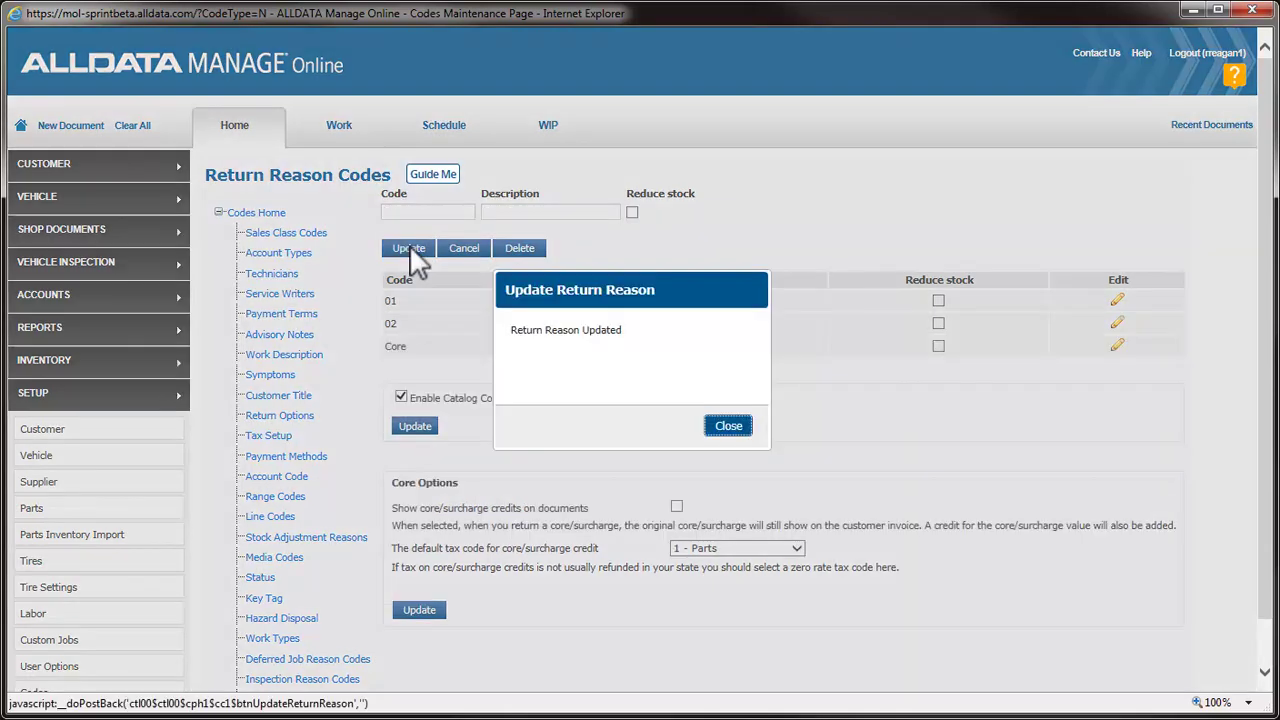
Close the Return Reason Updated confirmation dialog
left_click(729, 426)
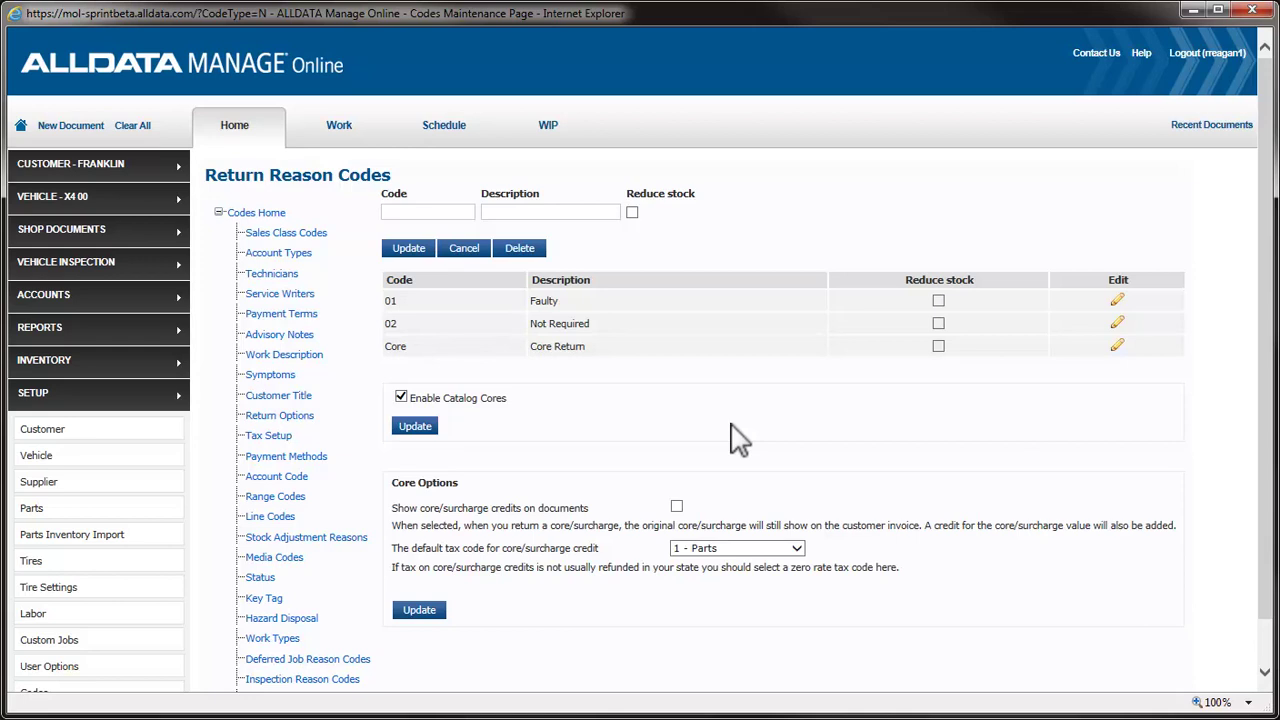
Add the ProPower Ultra battery from catalog Batteries > Battery to estimate Q001110
left_click(338, 130)
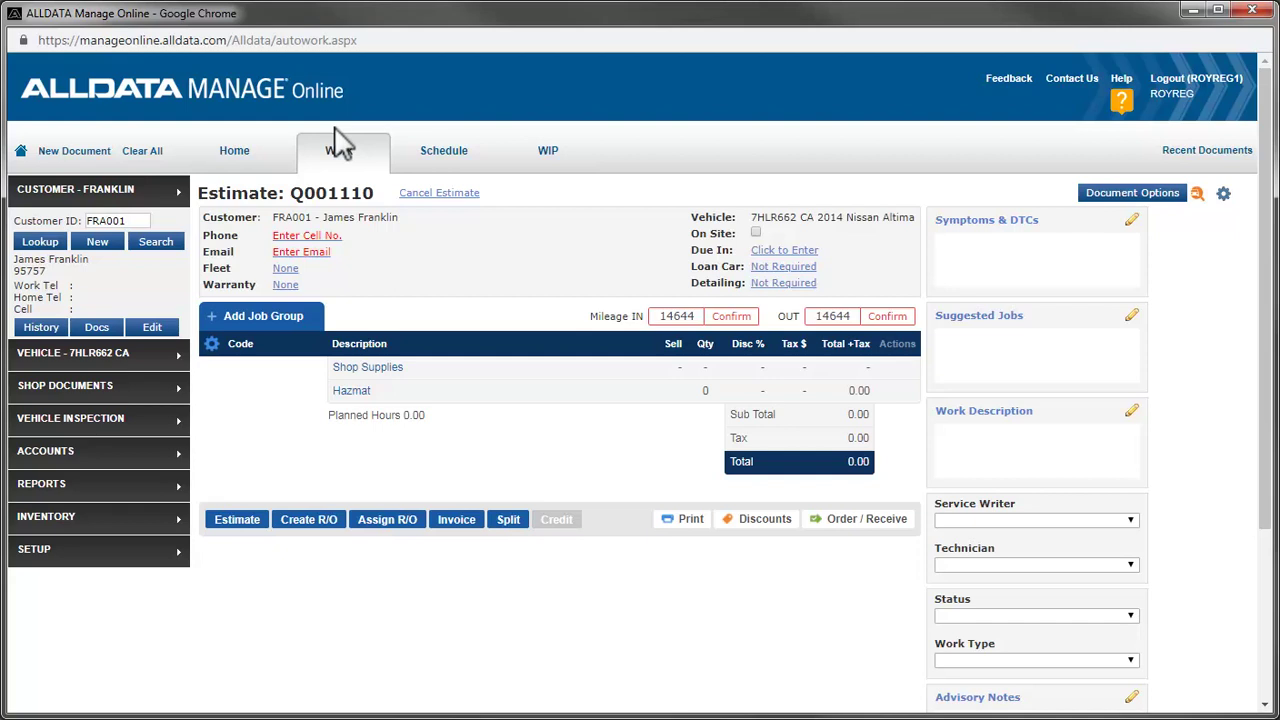
left_click(272, 315)
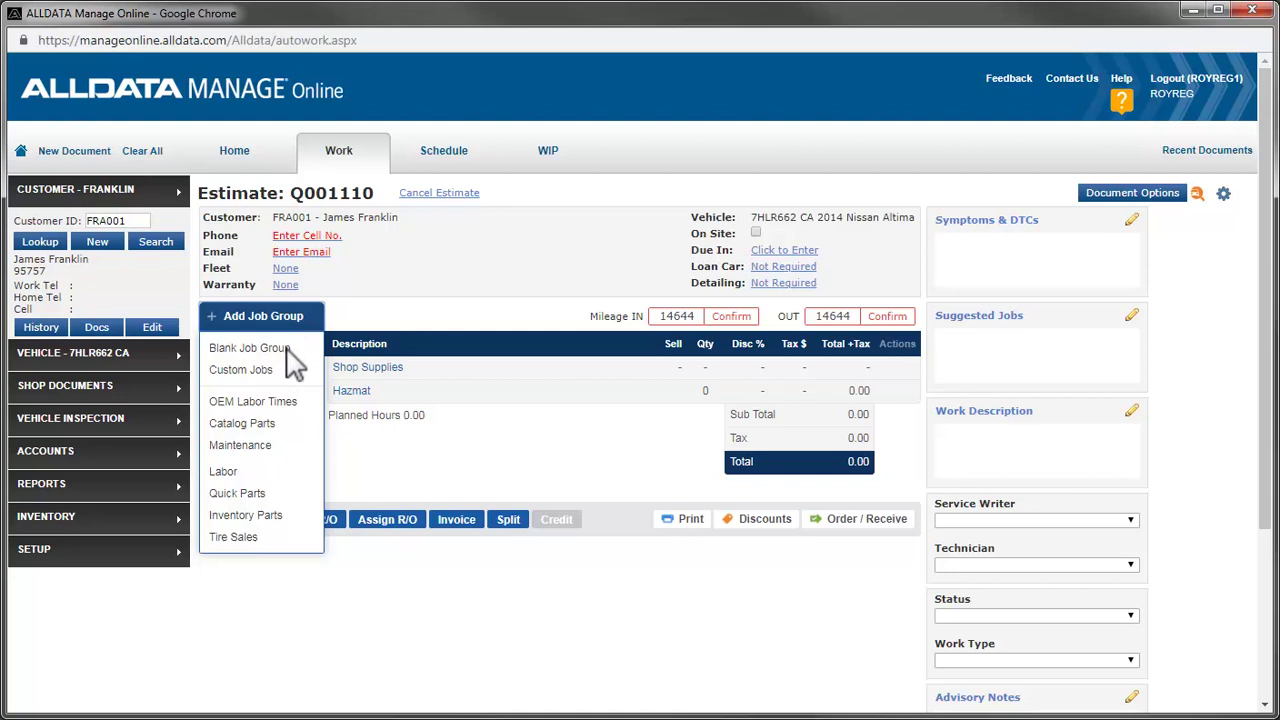
left_click(289, 420)
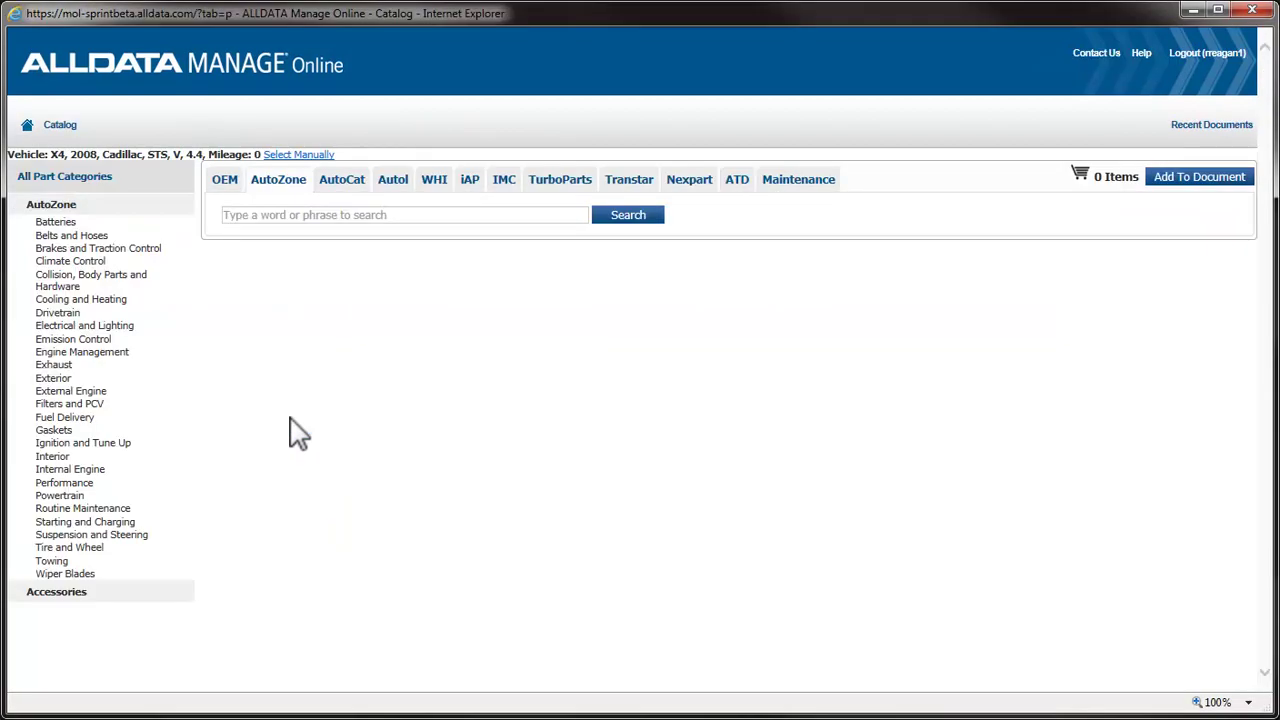
left_click(58, 222)
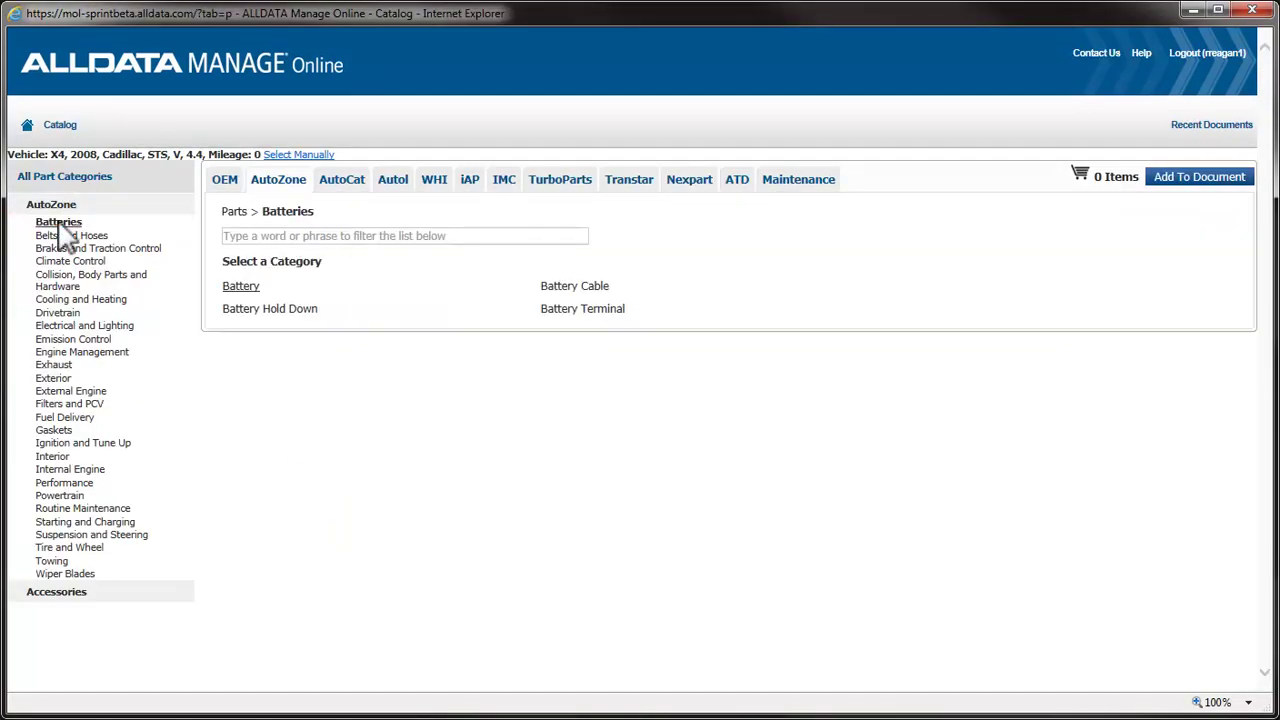
left_click(247, 286)
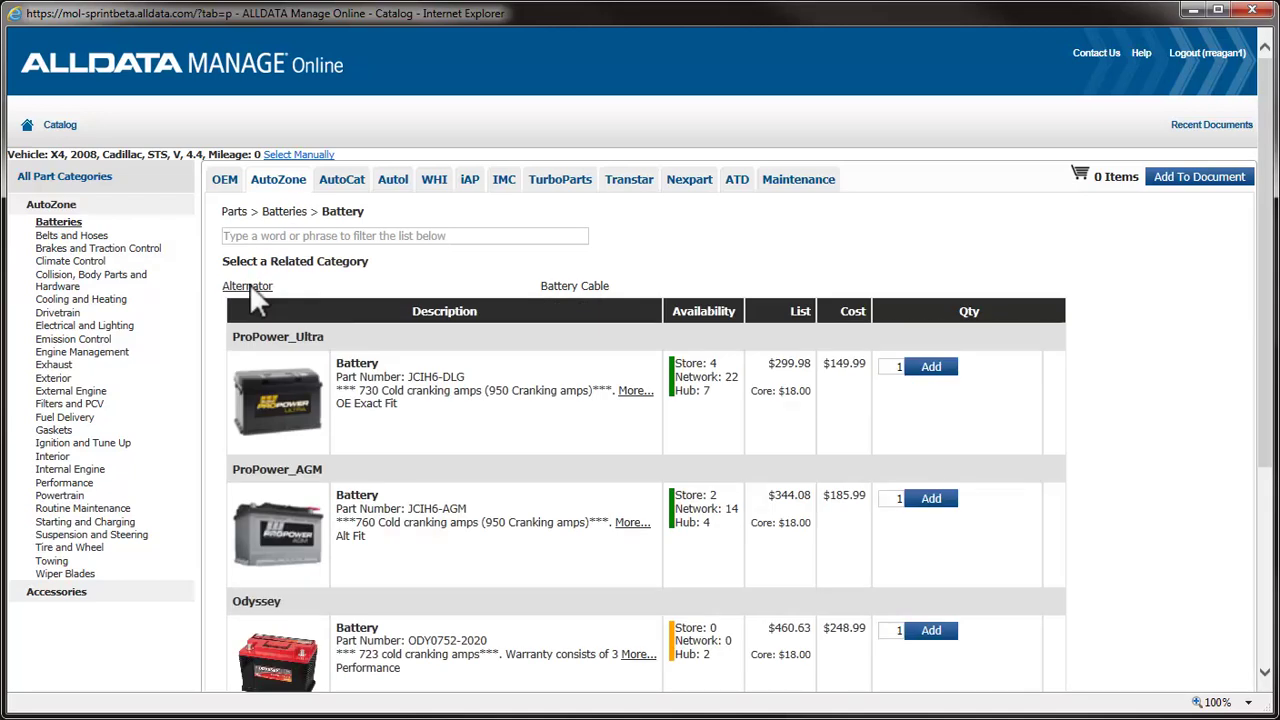
left_click(935, 367)
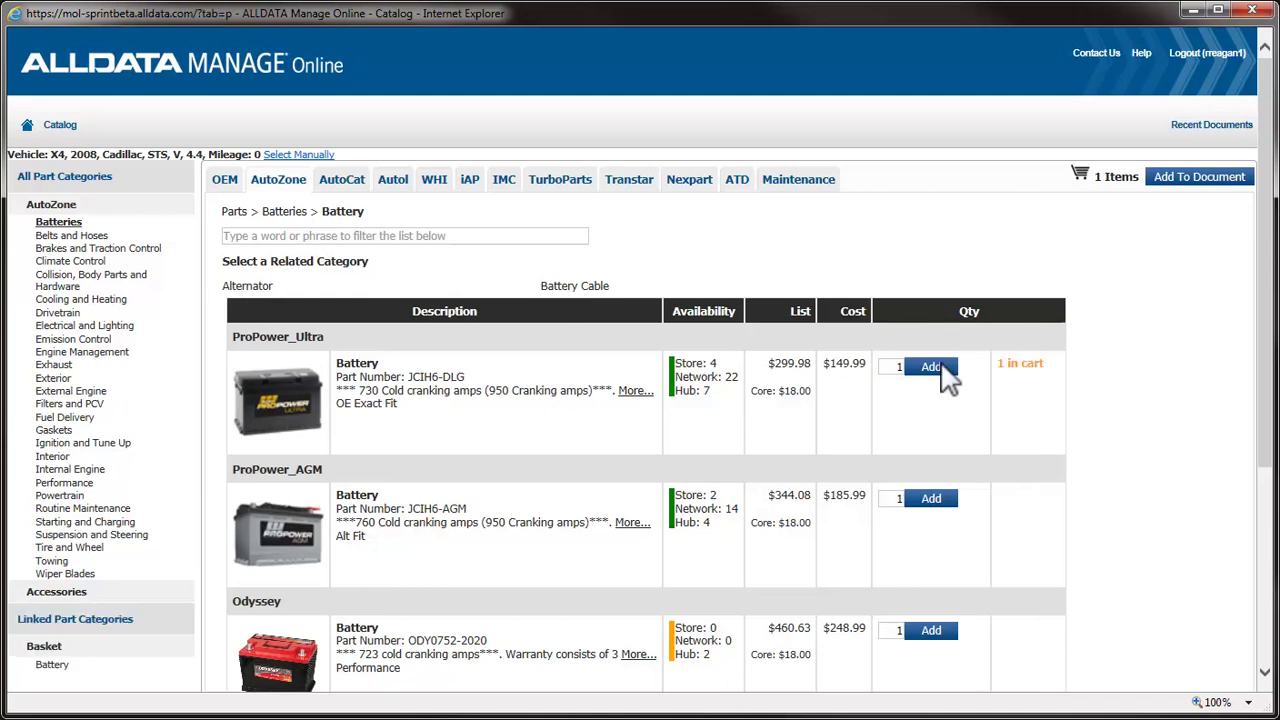
left_click(1192, 178)
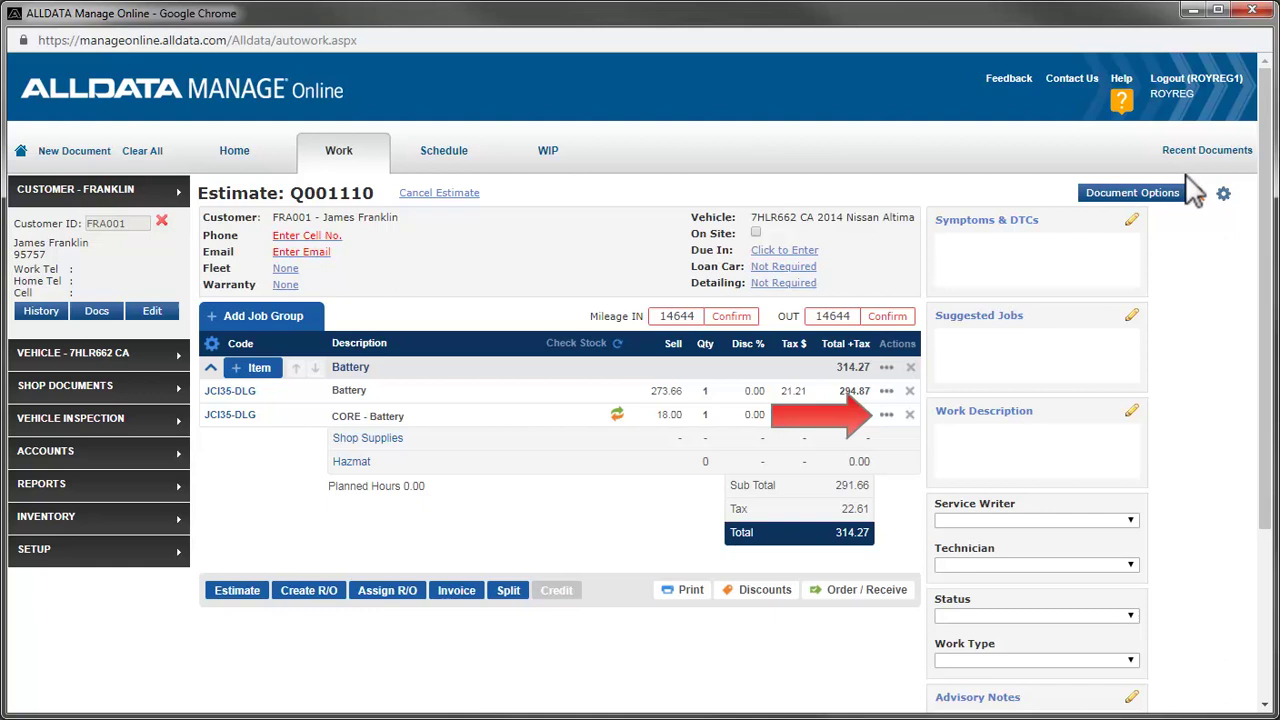
Return the CORE - Battery line's core to the returns bin with reason 03 - Core
left_click(886, 414)
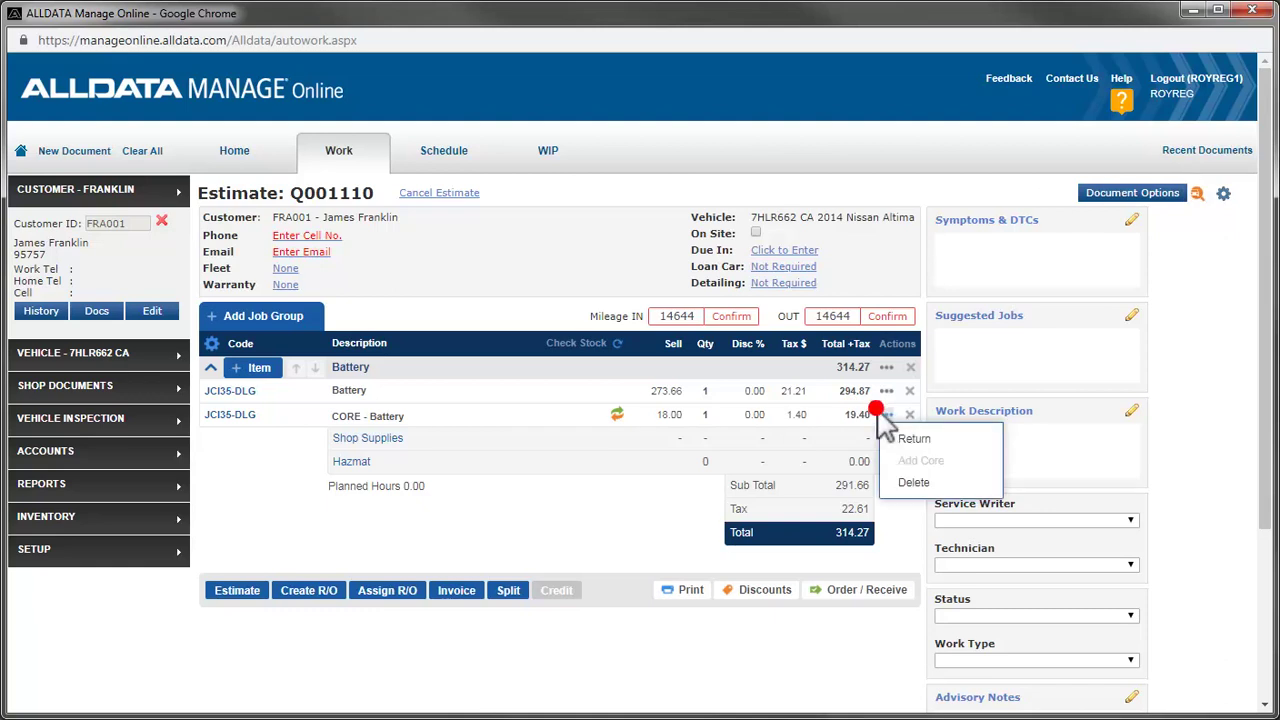
left_click(886, 416)
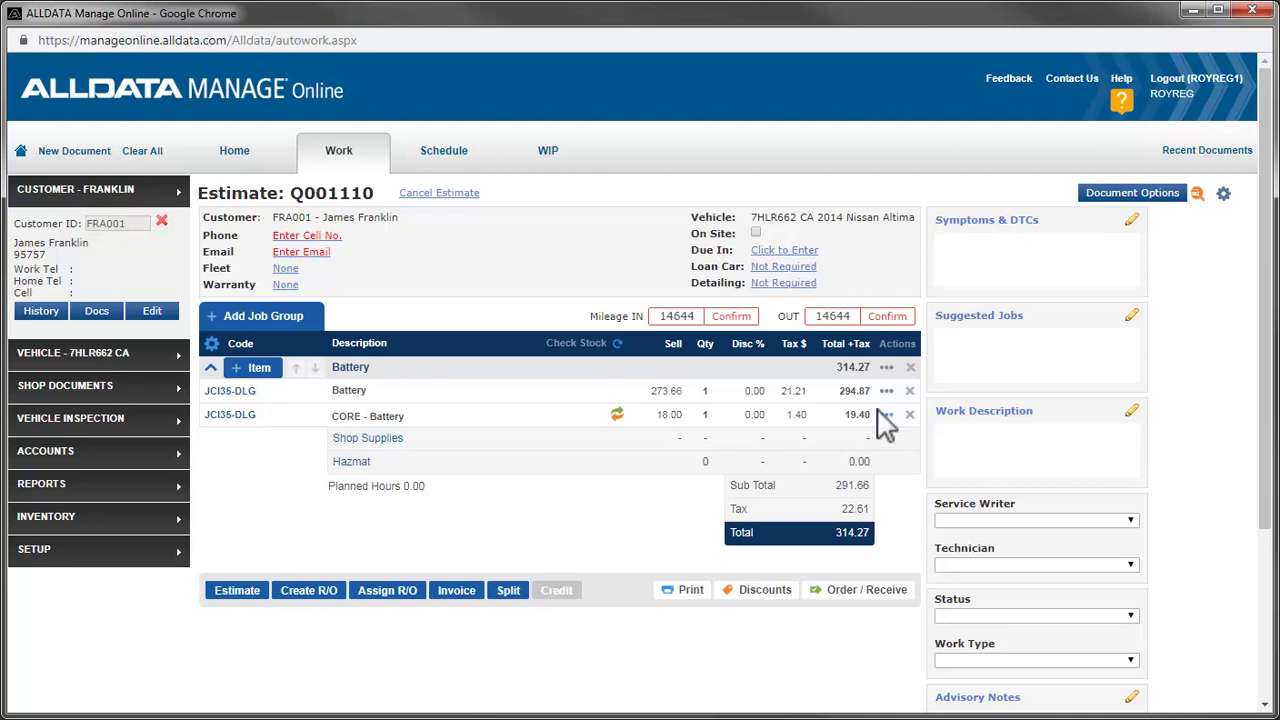
left_click(910, 416)
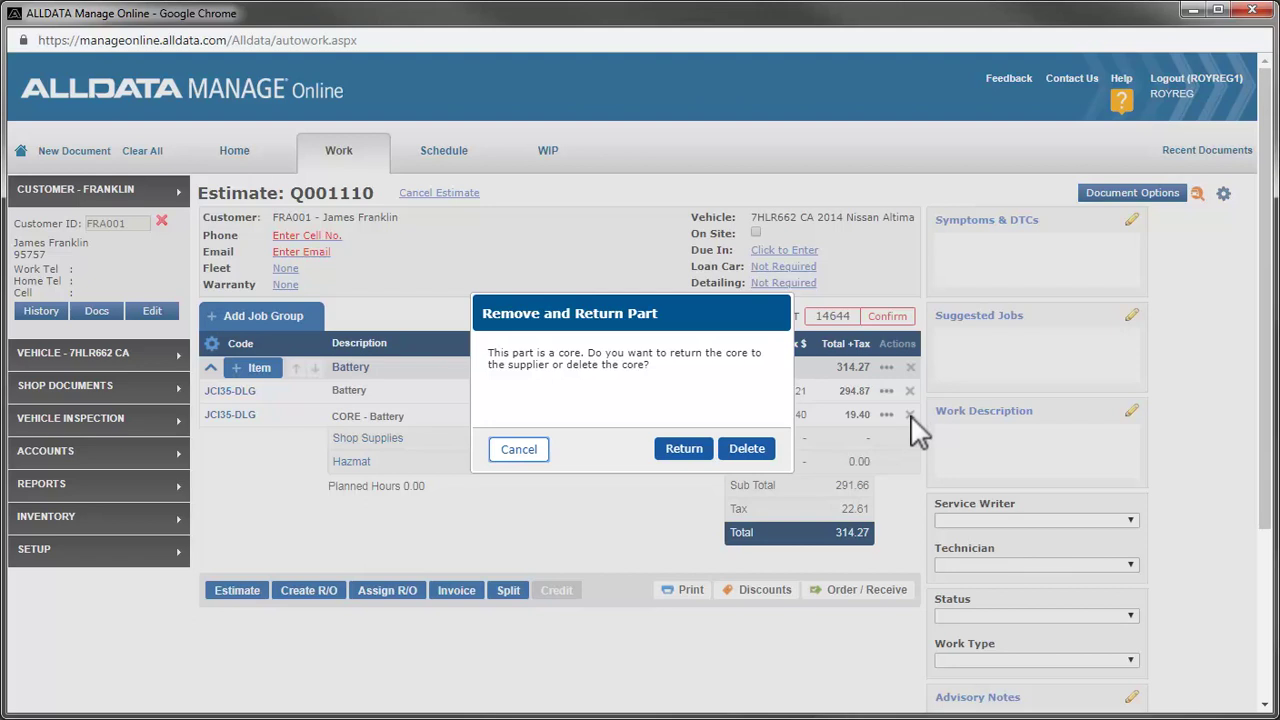
left_click(672, 449)
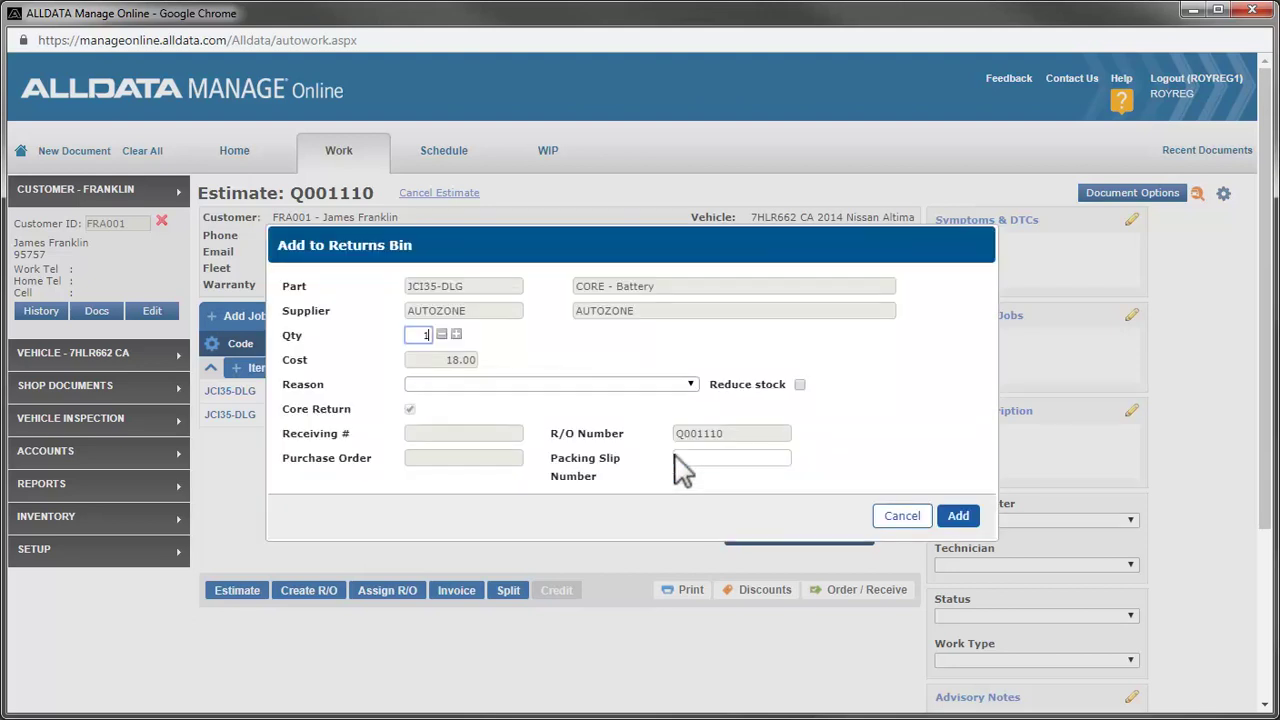
left_click(689, 388)
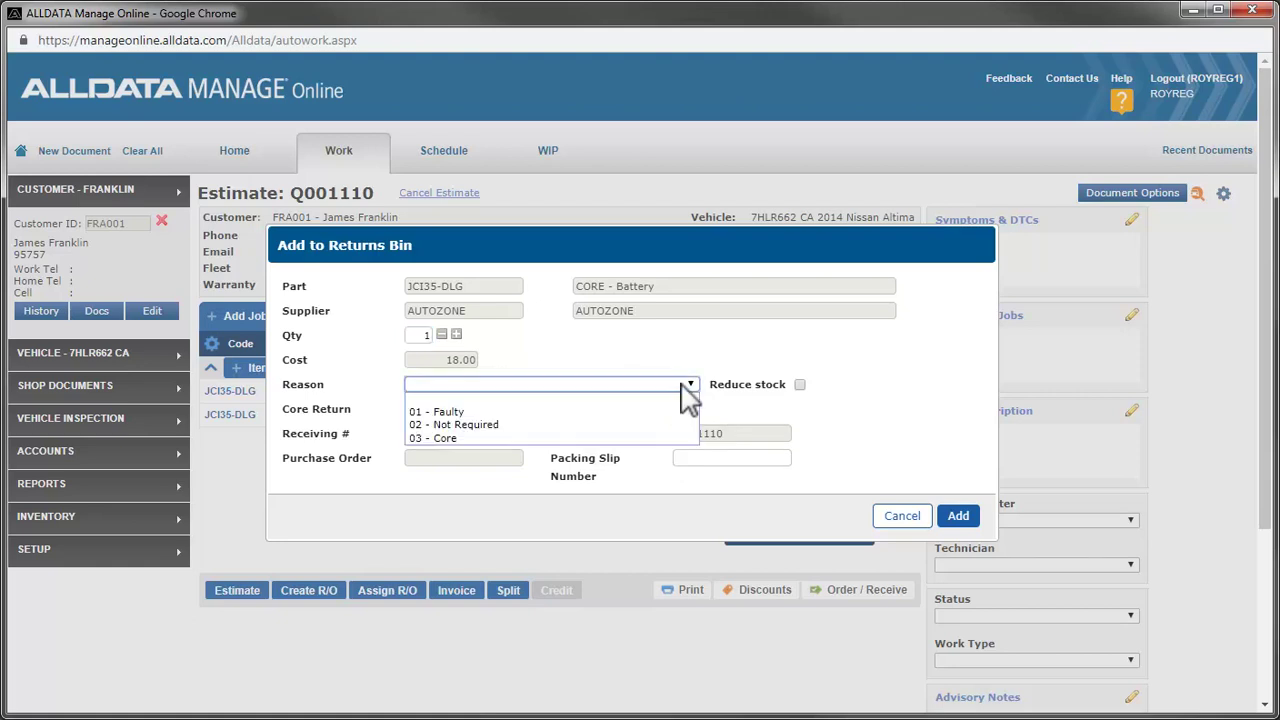
left_click(662, 438)
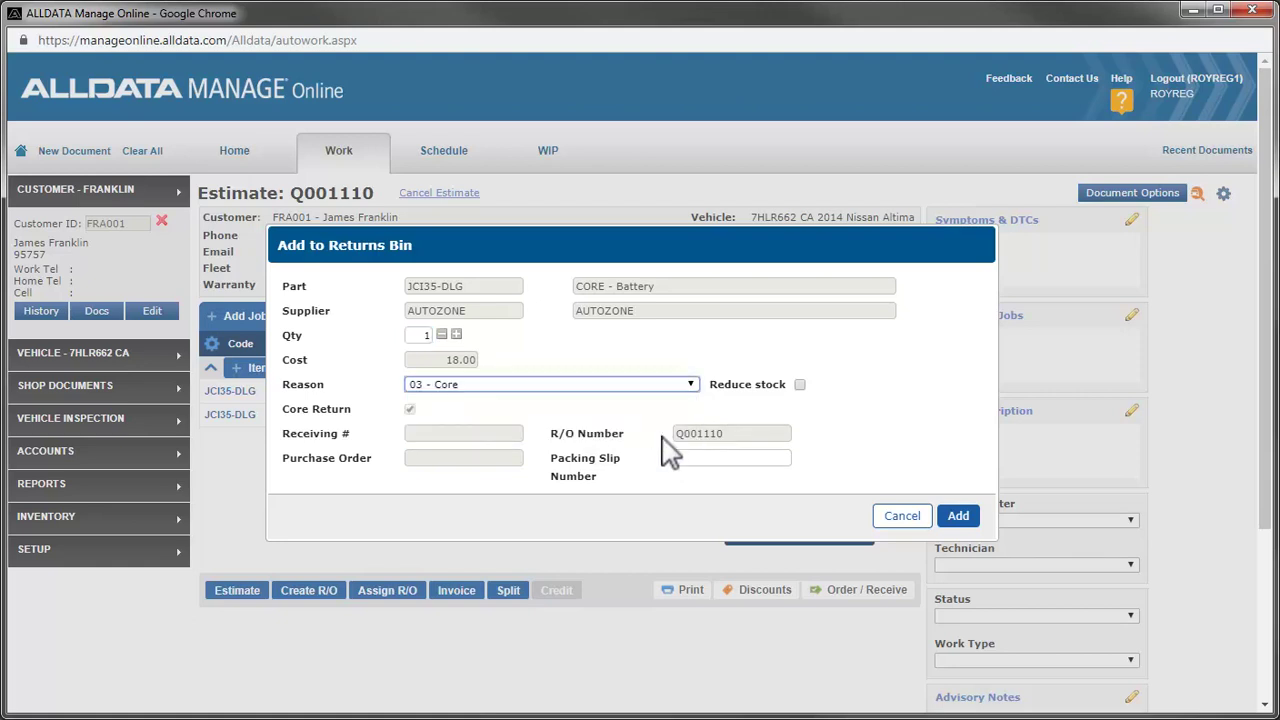
left_click(975, 516)
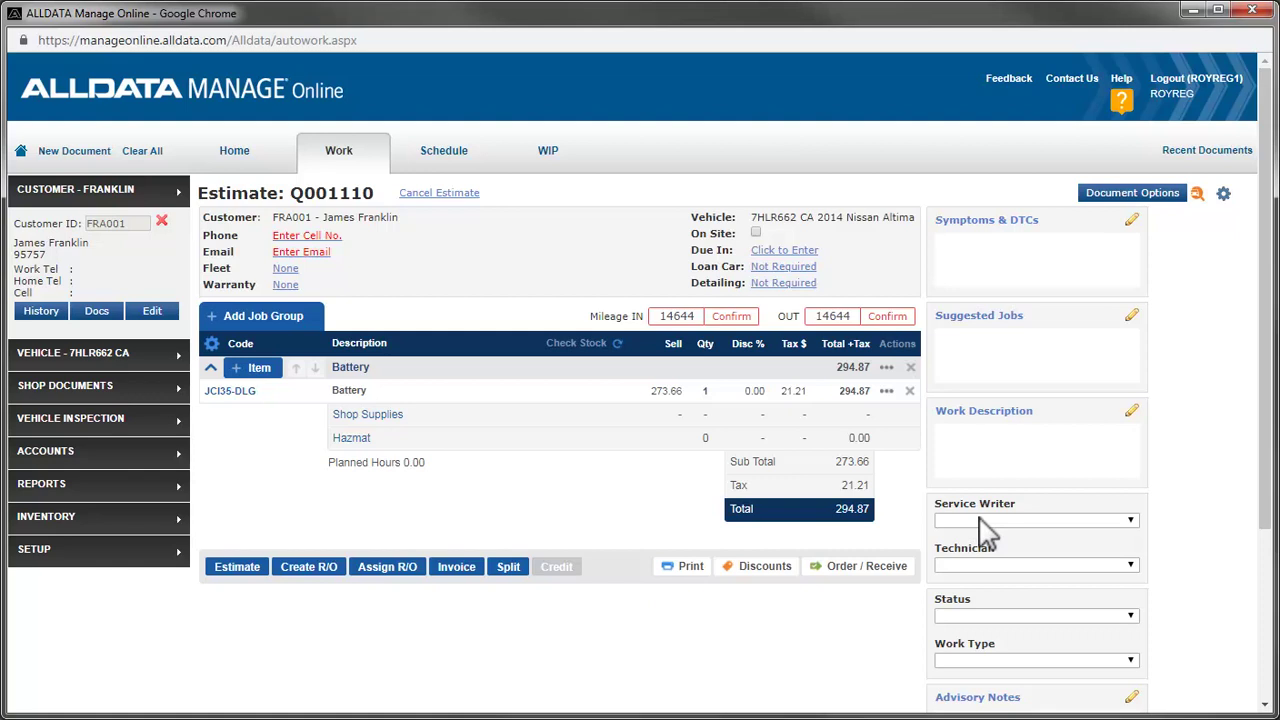
Turn on showing core/surcharge credits on documents, save Core Options, and reopen estimate Q001110
left_click(120, 565)
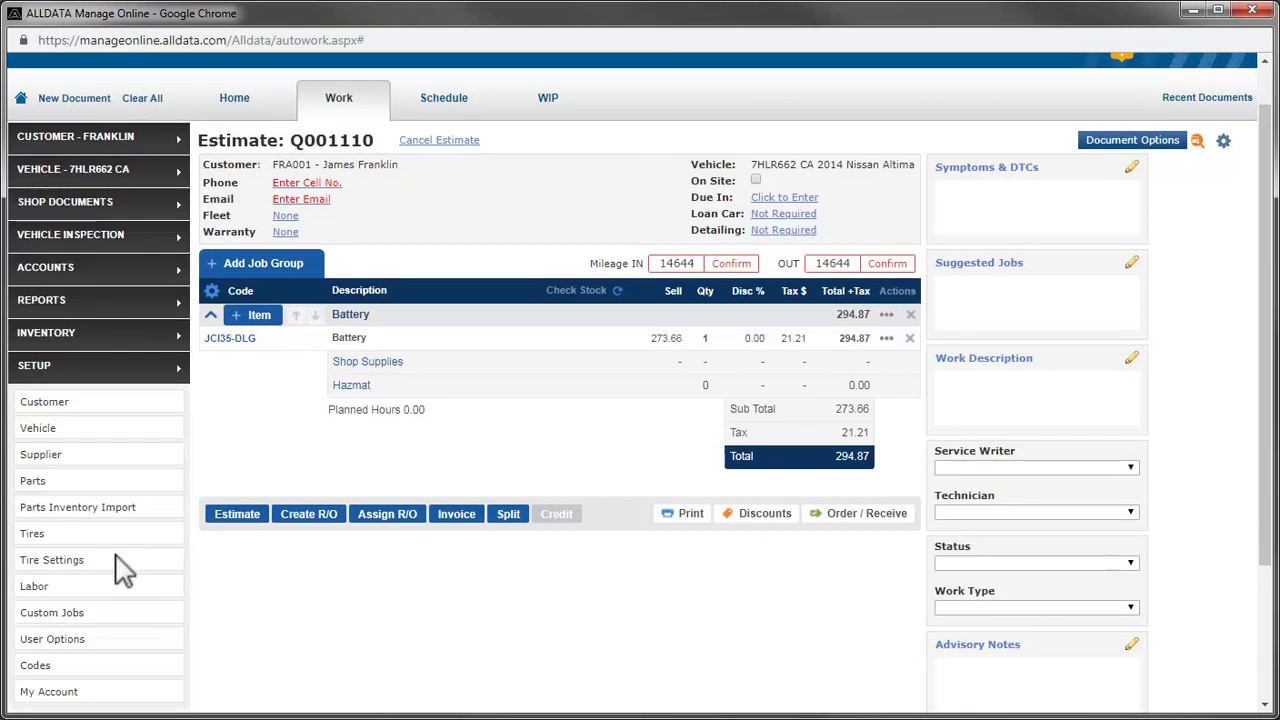
left_click(150, 665)
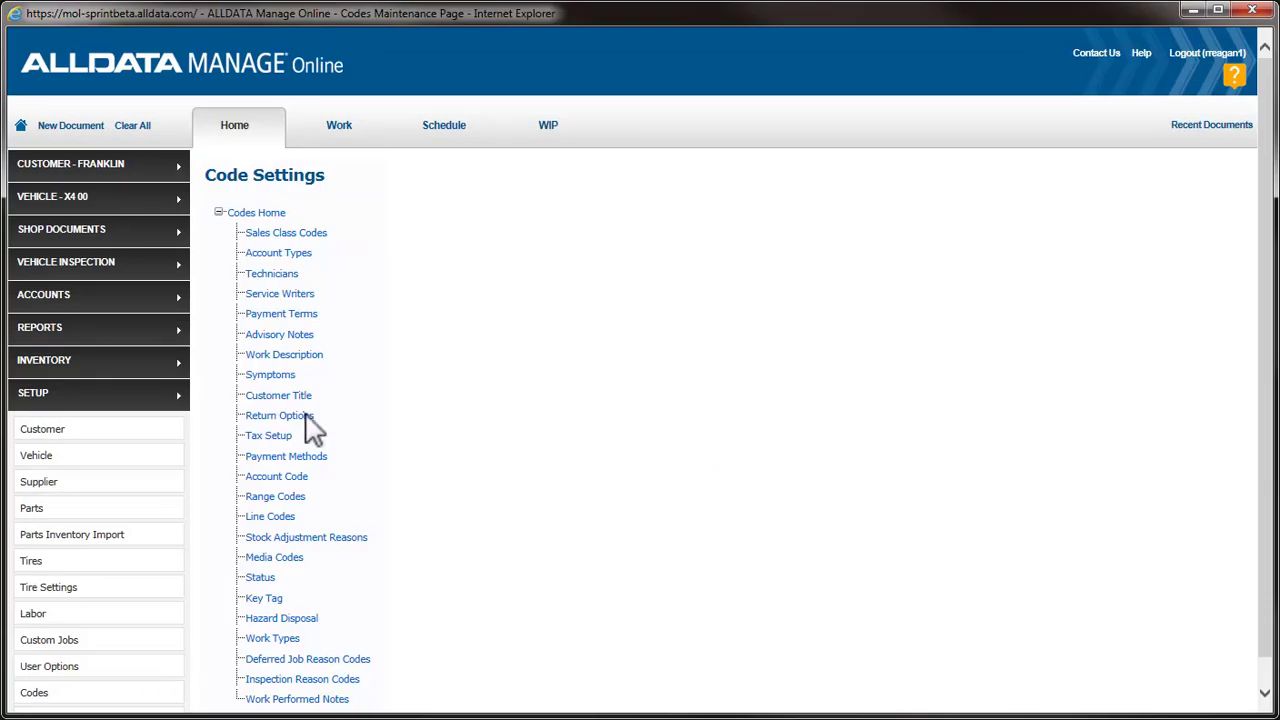
left_click(305, 416)
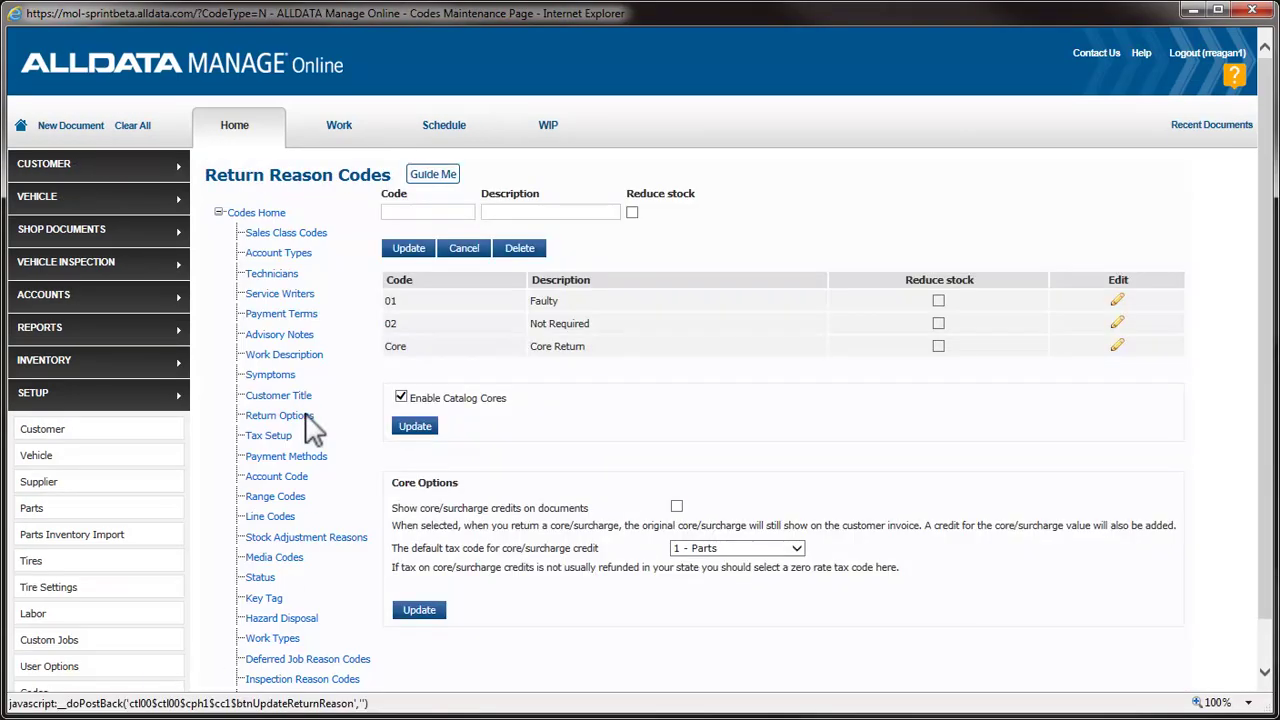
left_click(676, 506)
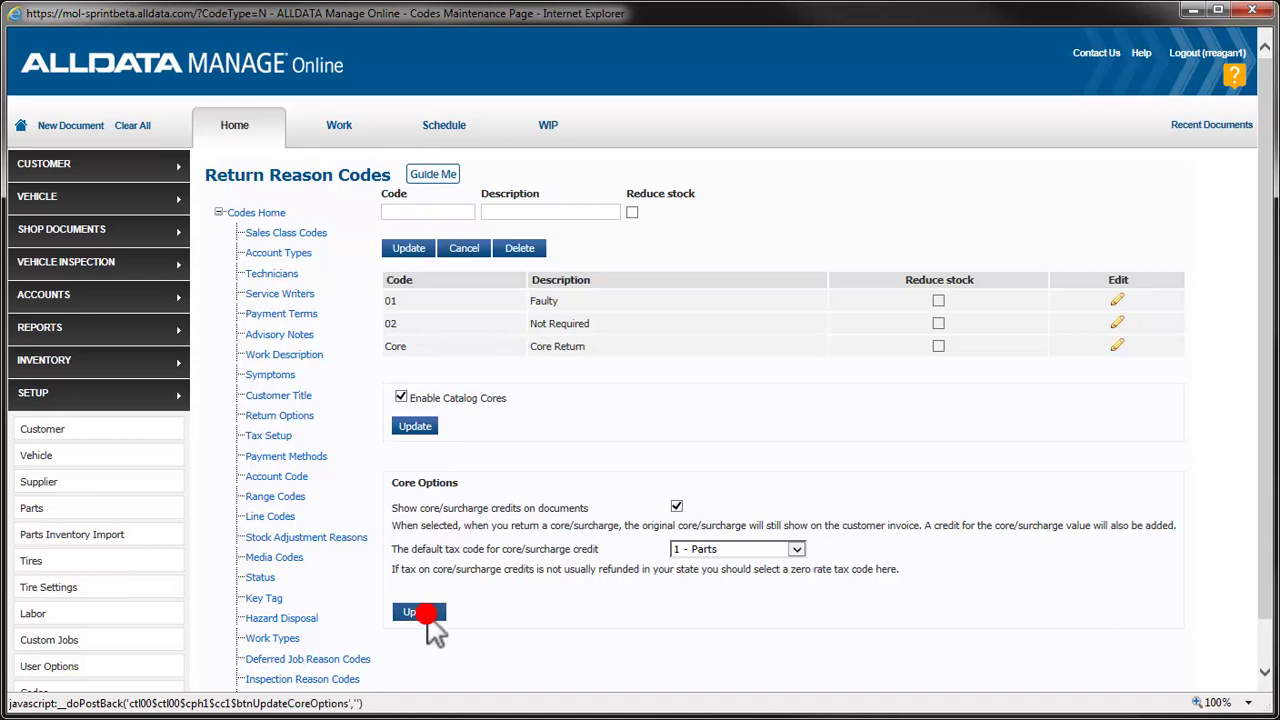
left_click(425, 614)
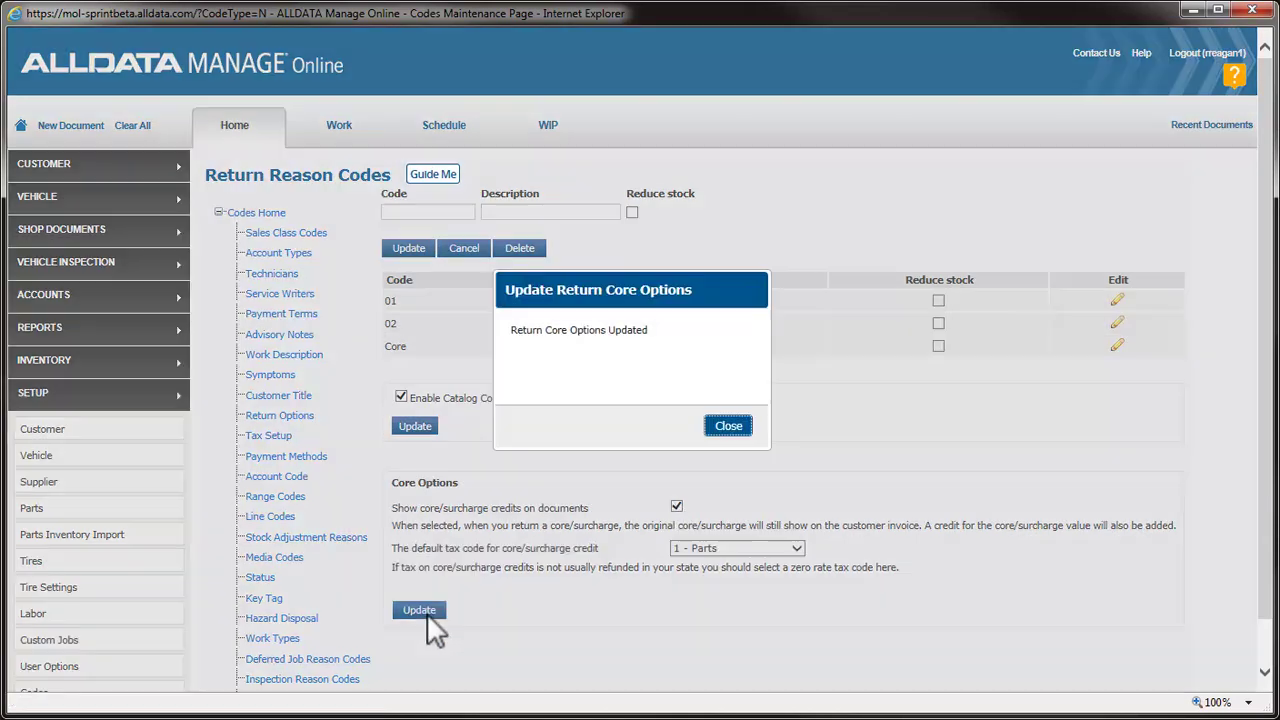
left_click(722, 430)
left_click(340, 128)
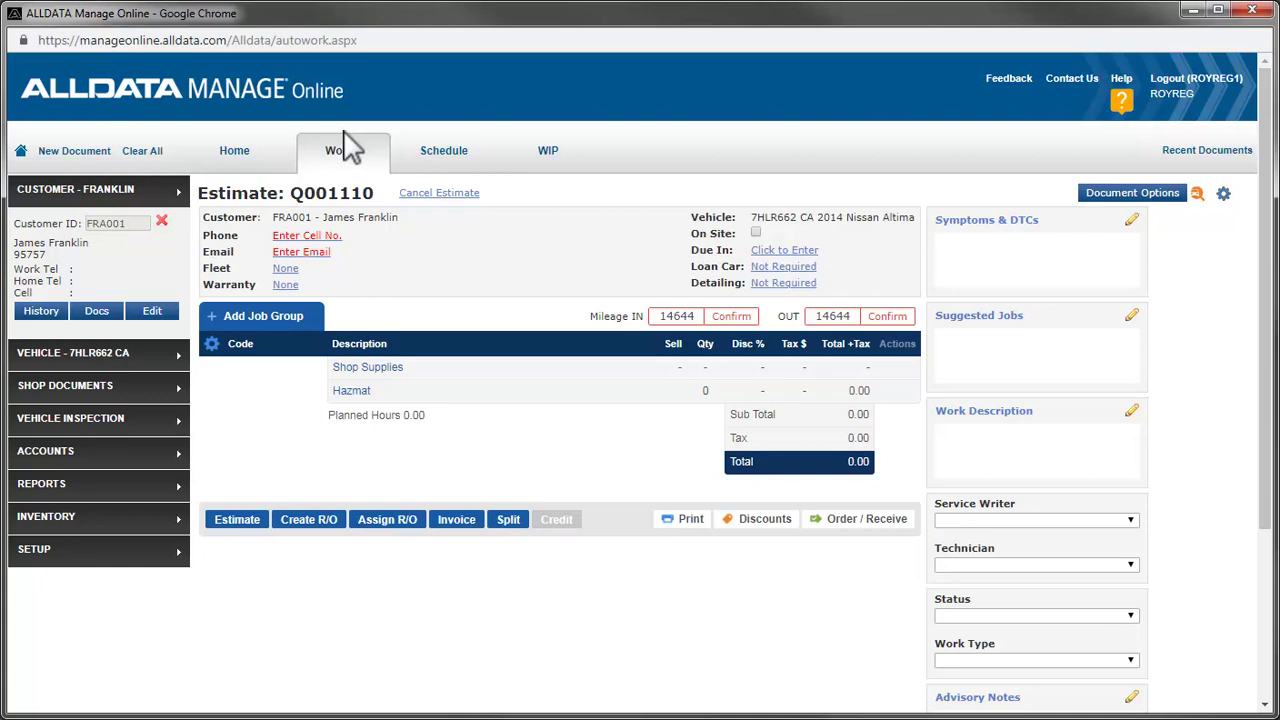
Add the first ProPower battery from catalog AutoZone Batteries > Battery to the estimate
left_click(264, 315)
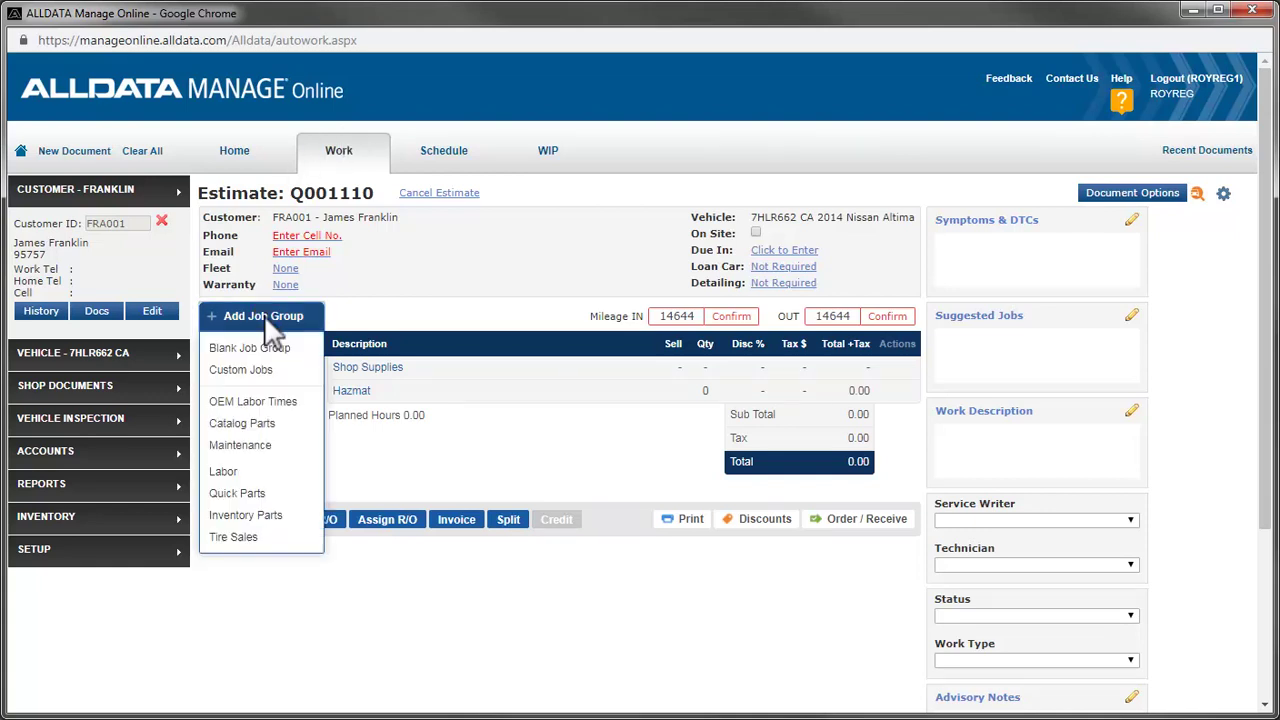
left_click(268, 425)
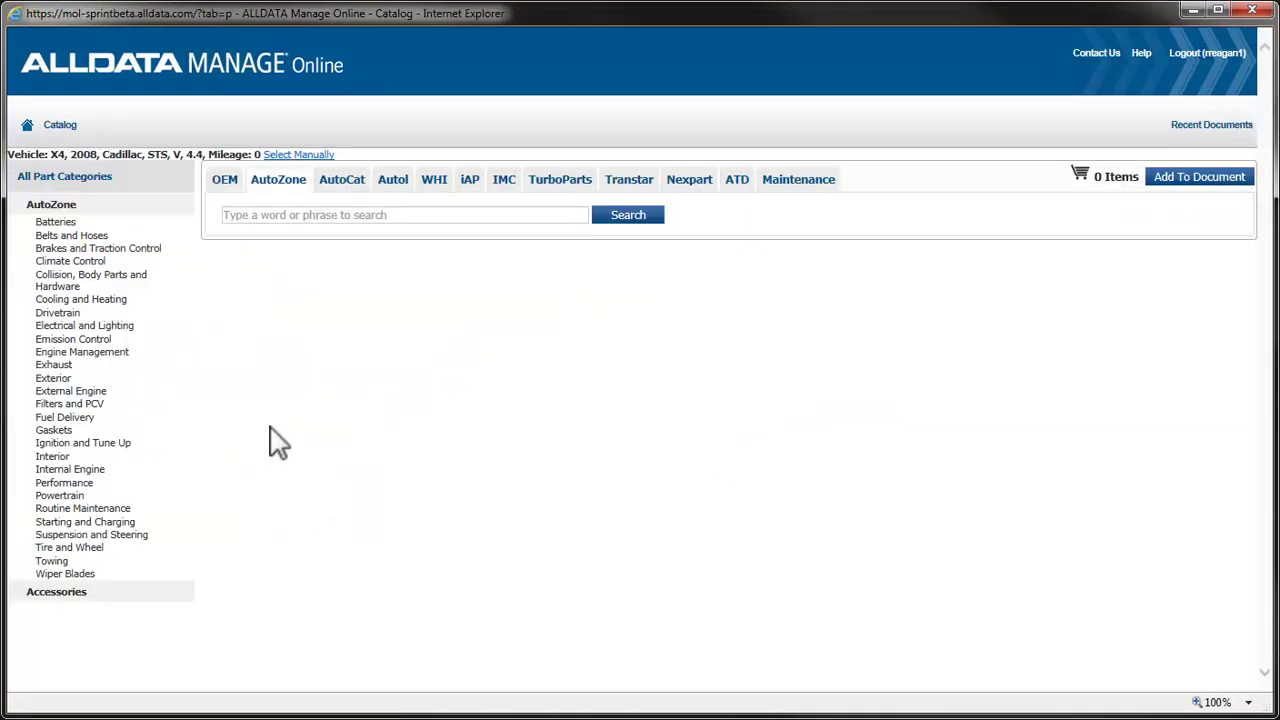
left_click(62, 223)
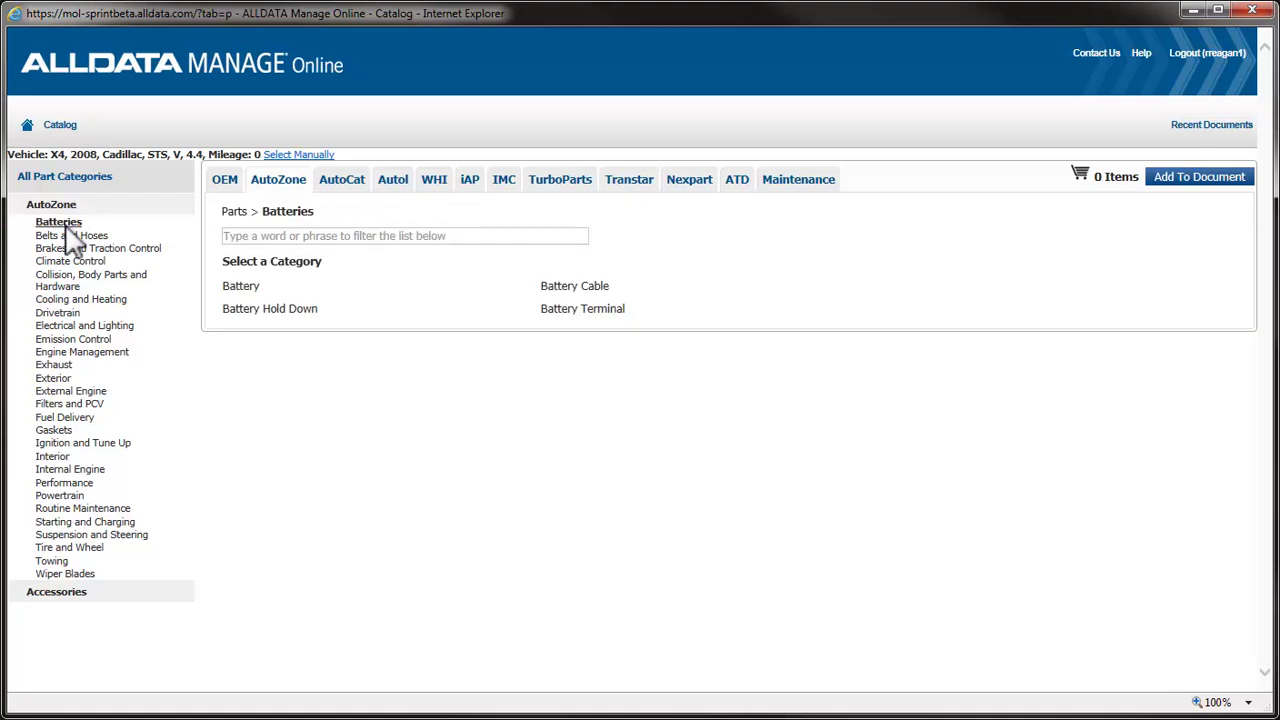
left_click(245, 286)
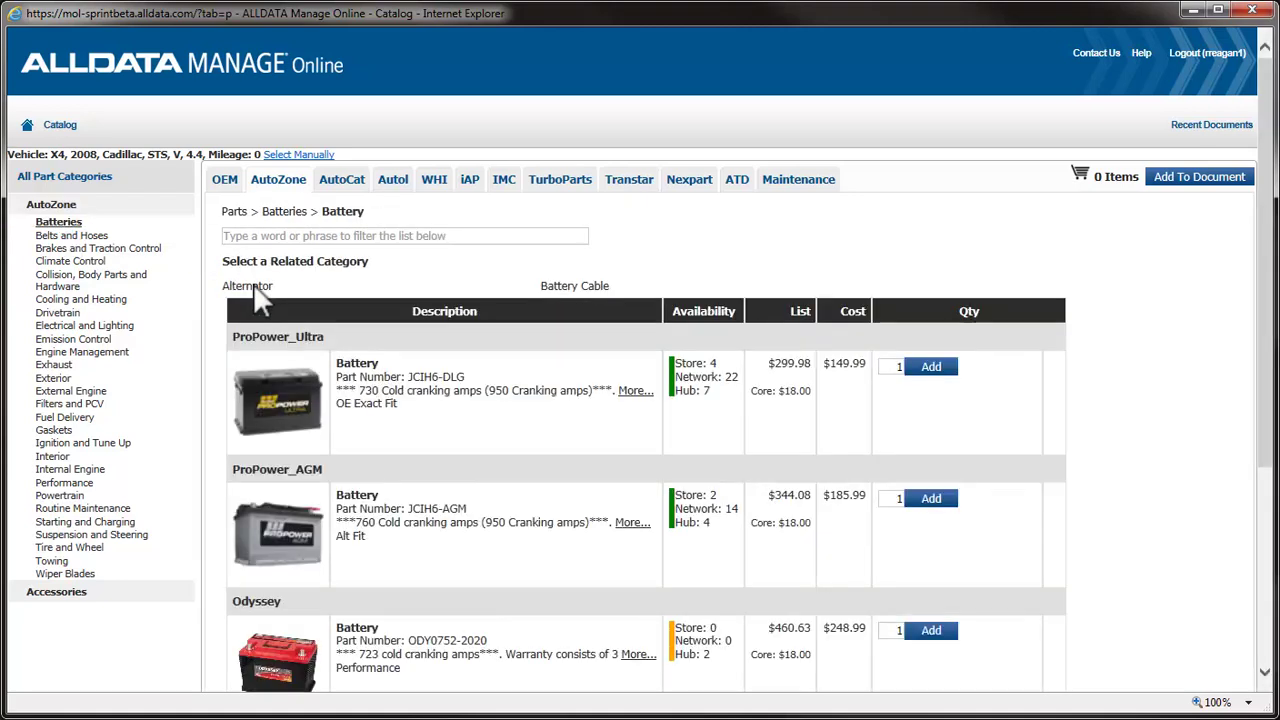
left_click(930, 367)
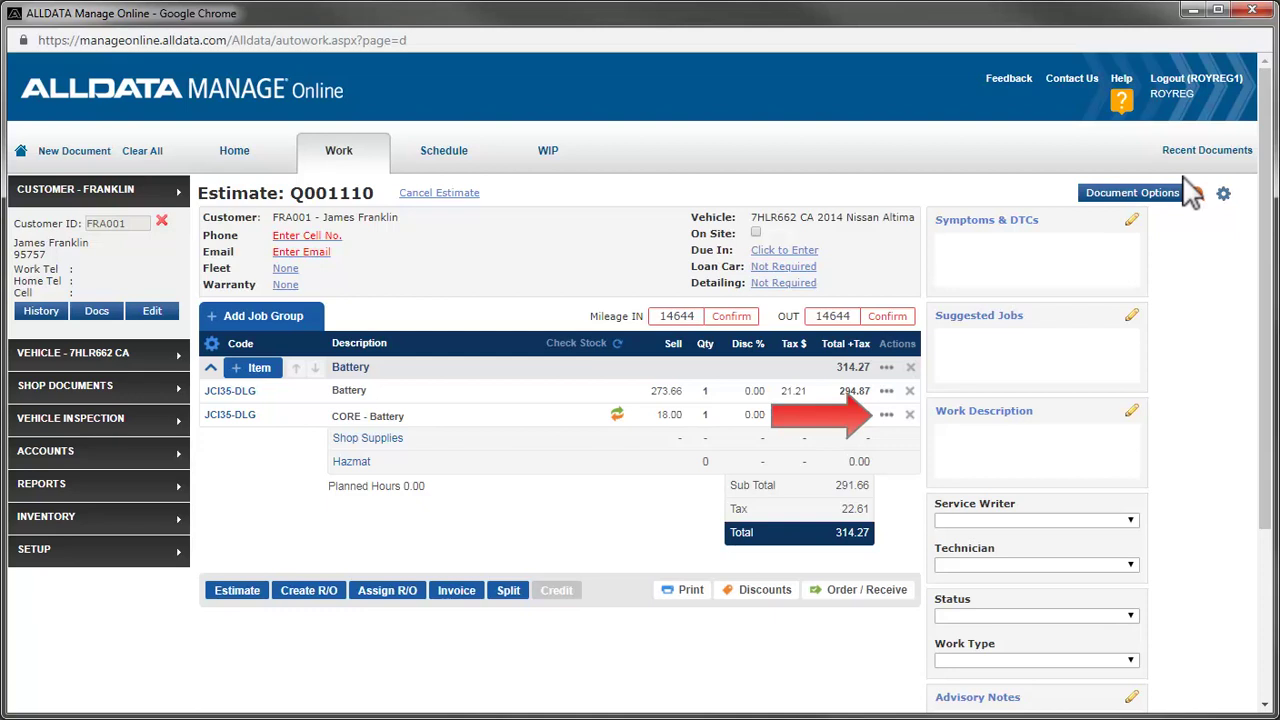
Return the CORE - Battery line's core with reason 03 - Core, adding core credit lines
left_click(886, 414)
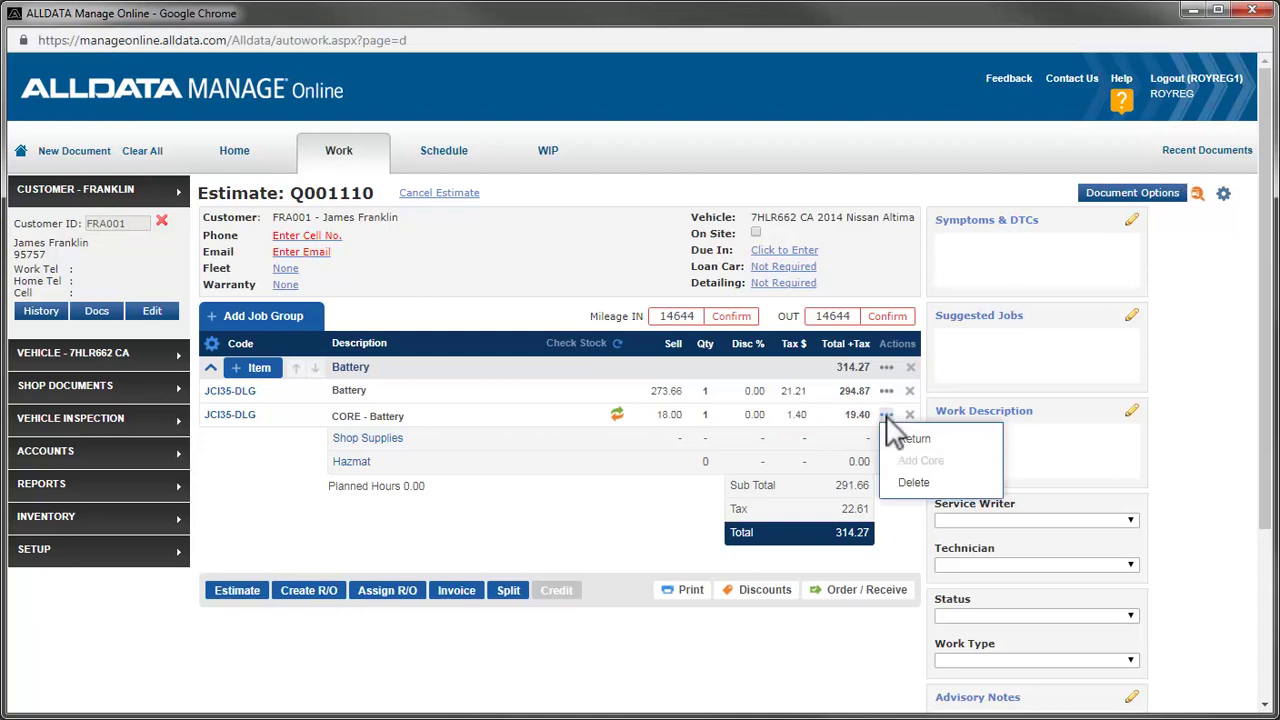
left_click(912, 438)
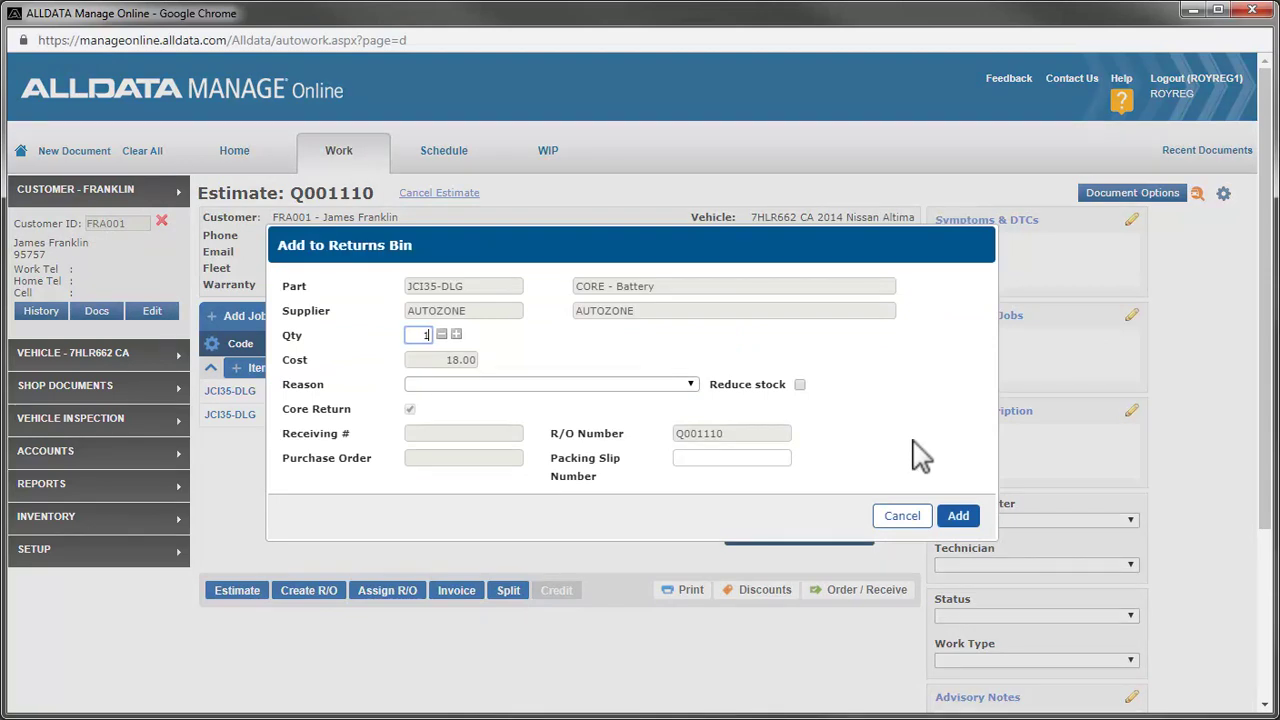
left_click(632, 392)
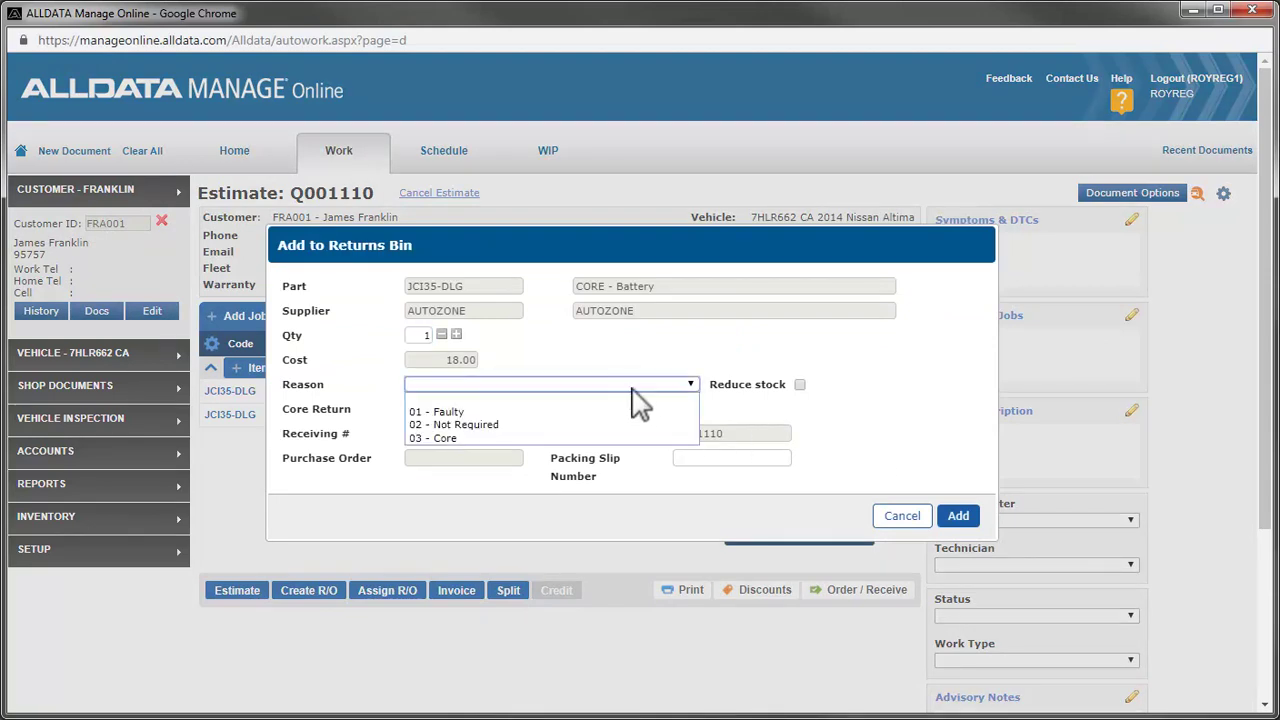
left_click(647, 439)
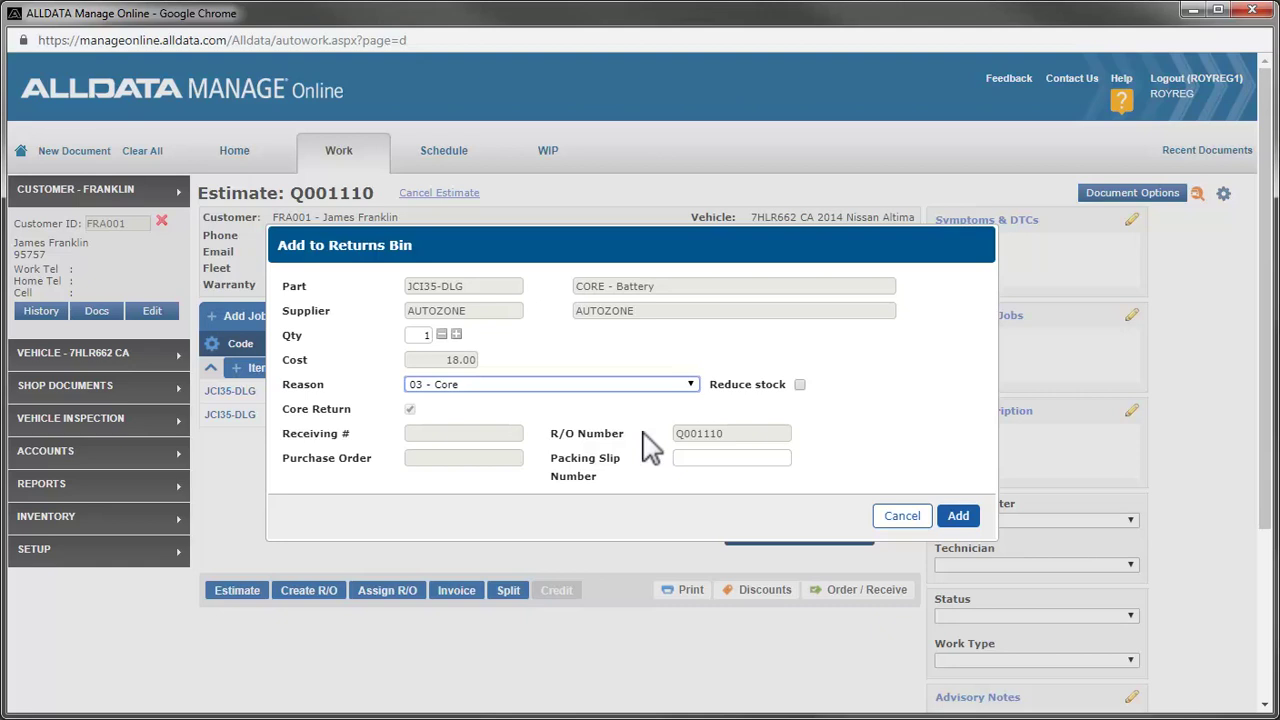
left_click(962, 515)
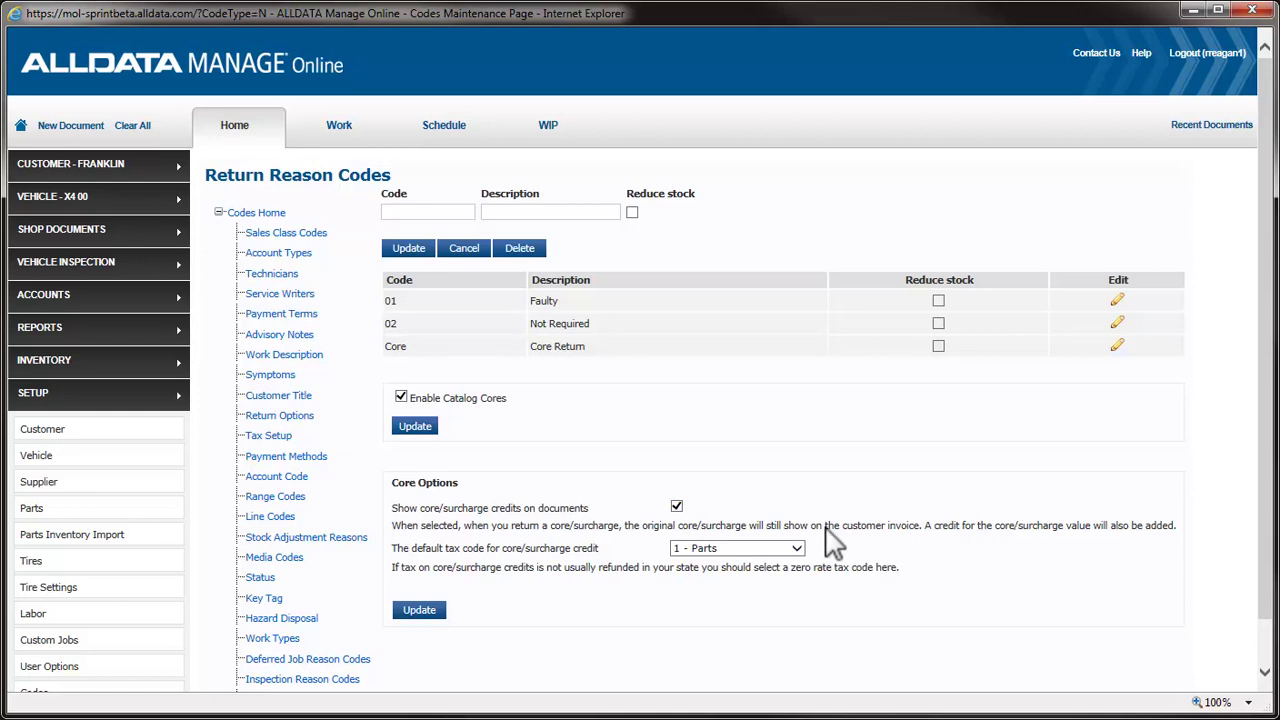
Save 7 - Non Taxable Items as the core credit tax code, then reopen estimate Q001110
left_click(797, 547)
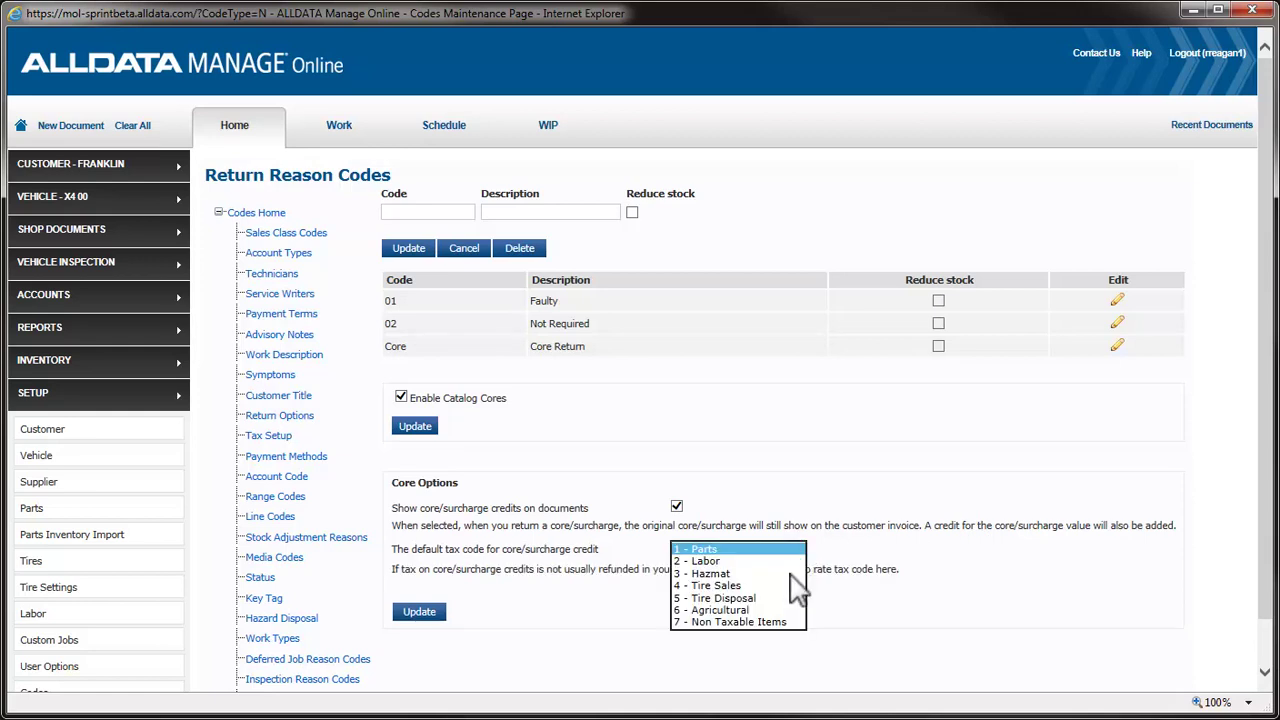
left_click(789, 620)
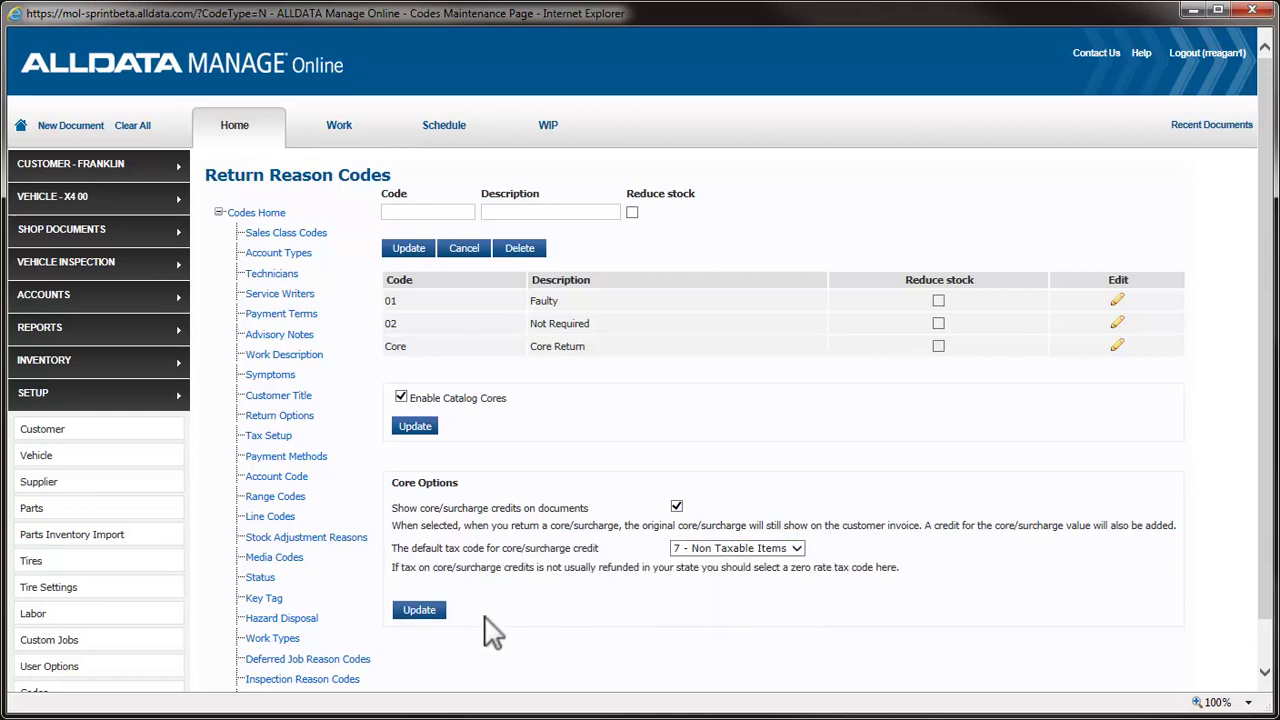
left_click(428, 612)
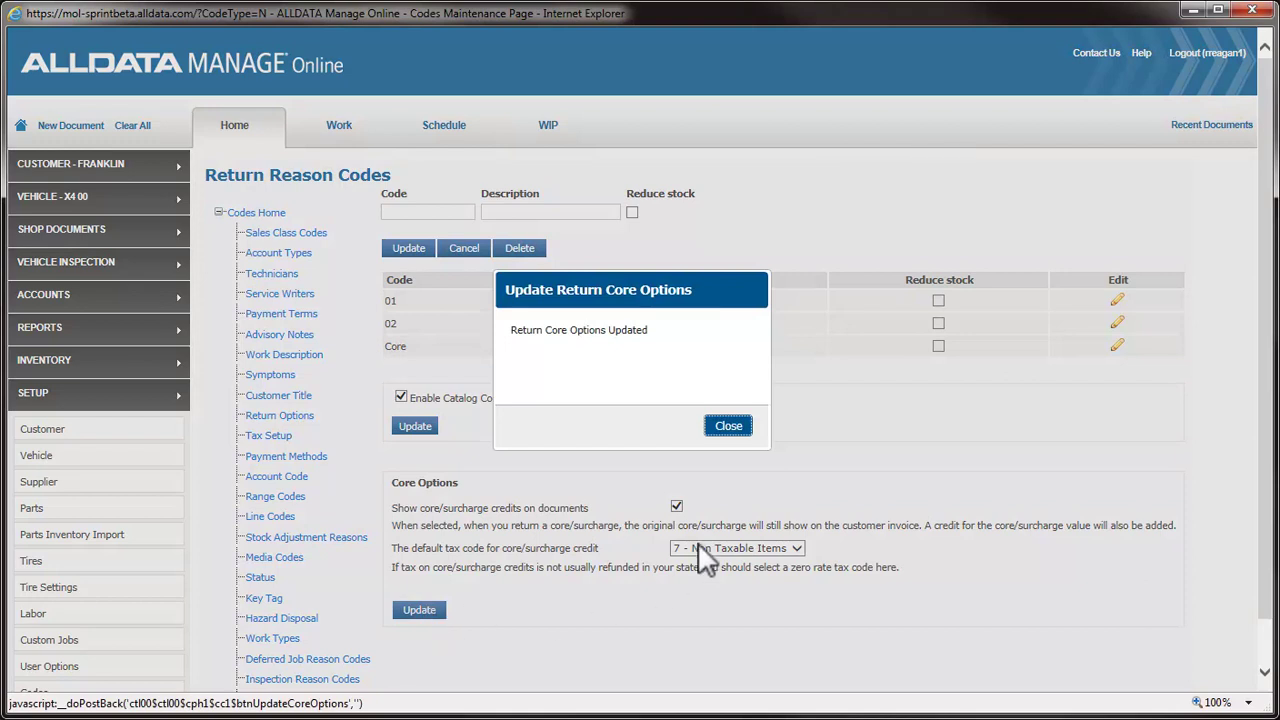
left_click(745, 429)
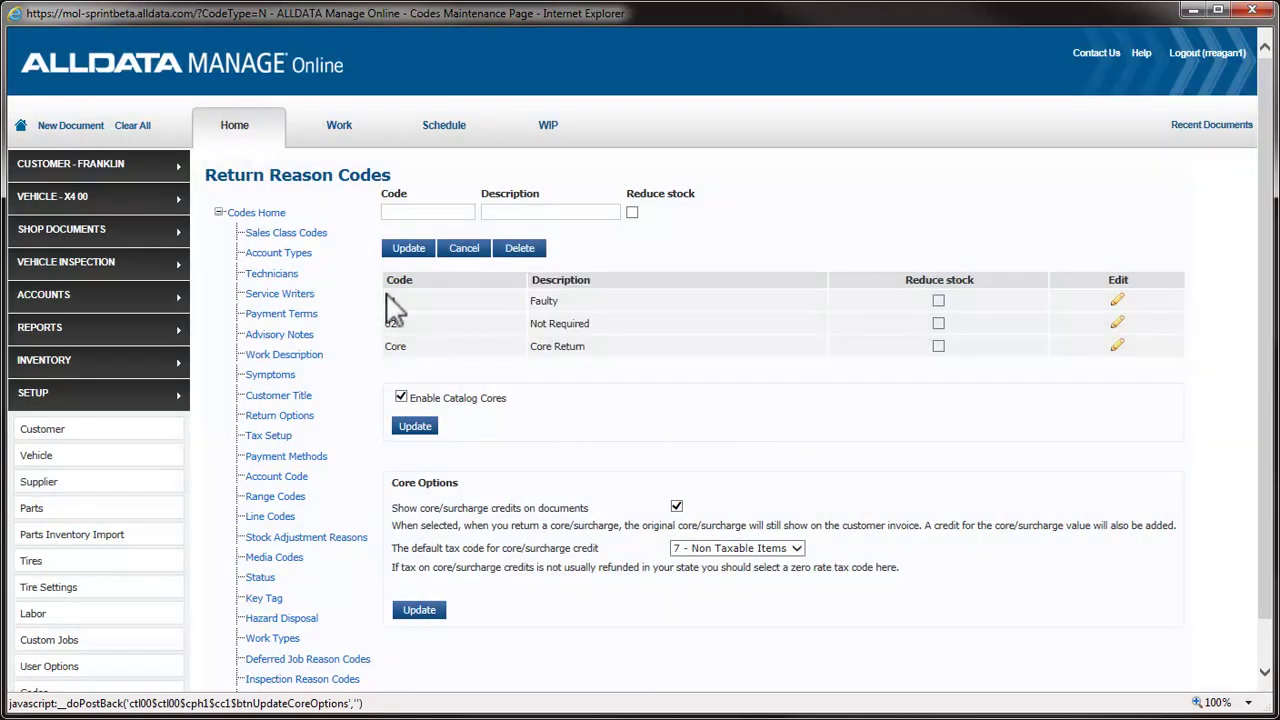
left_click(339, 125)
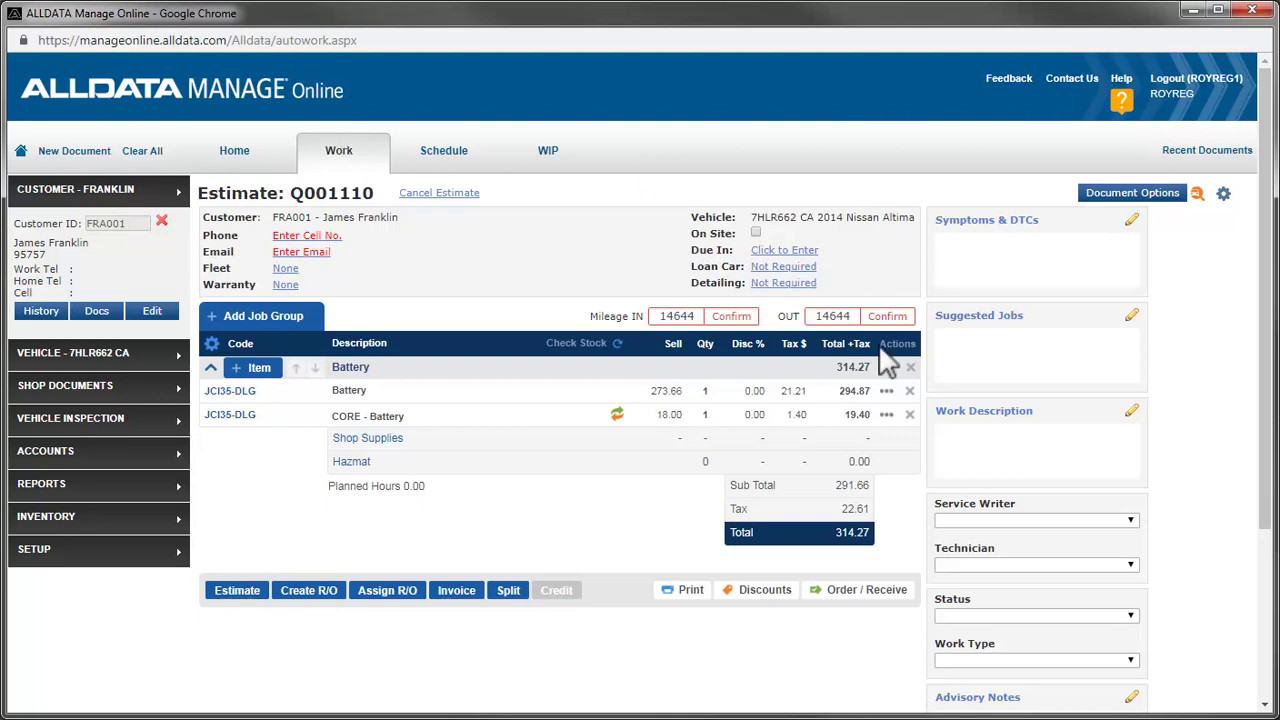
Return the CORE - Battery core with reason 03 - Core, adding a -18.00 CORE CREDIT line
left_click(886, 415)
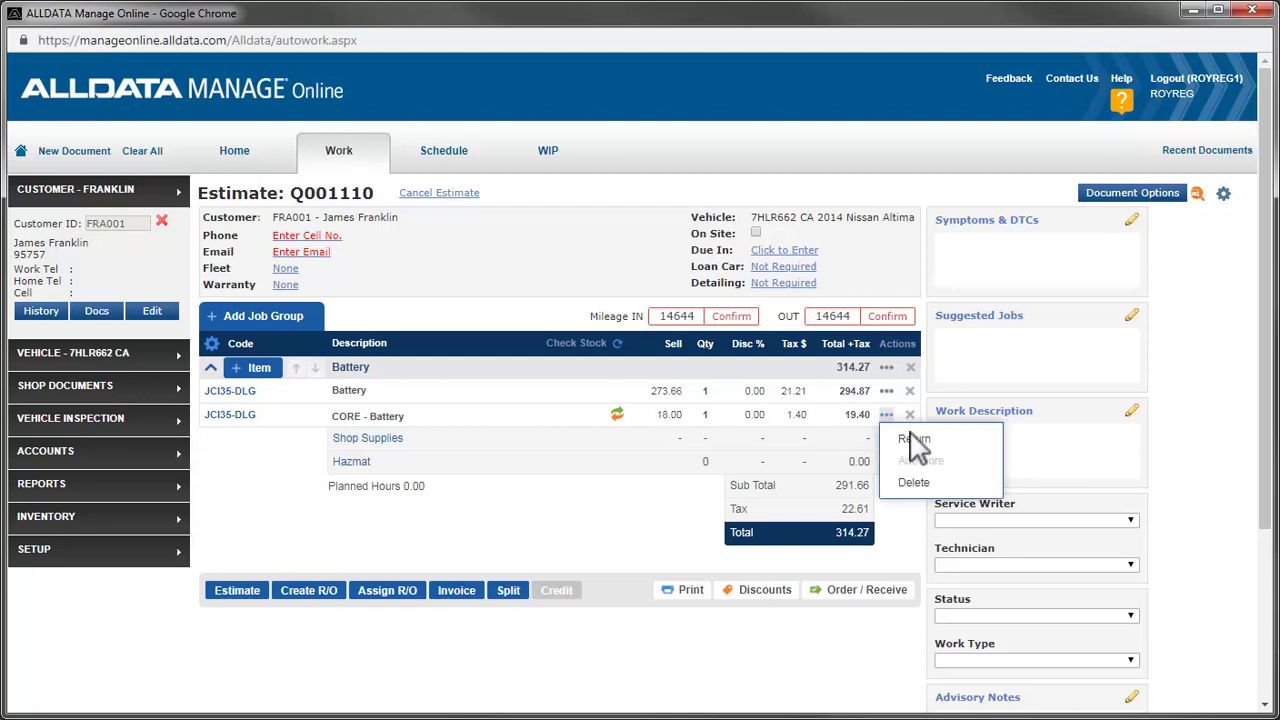
left_click(912, 440)
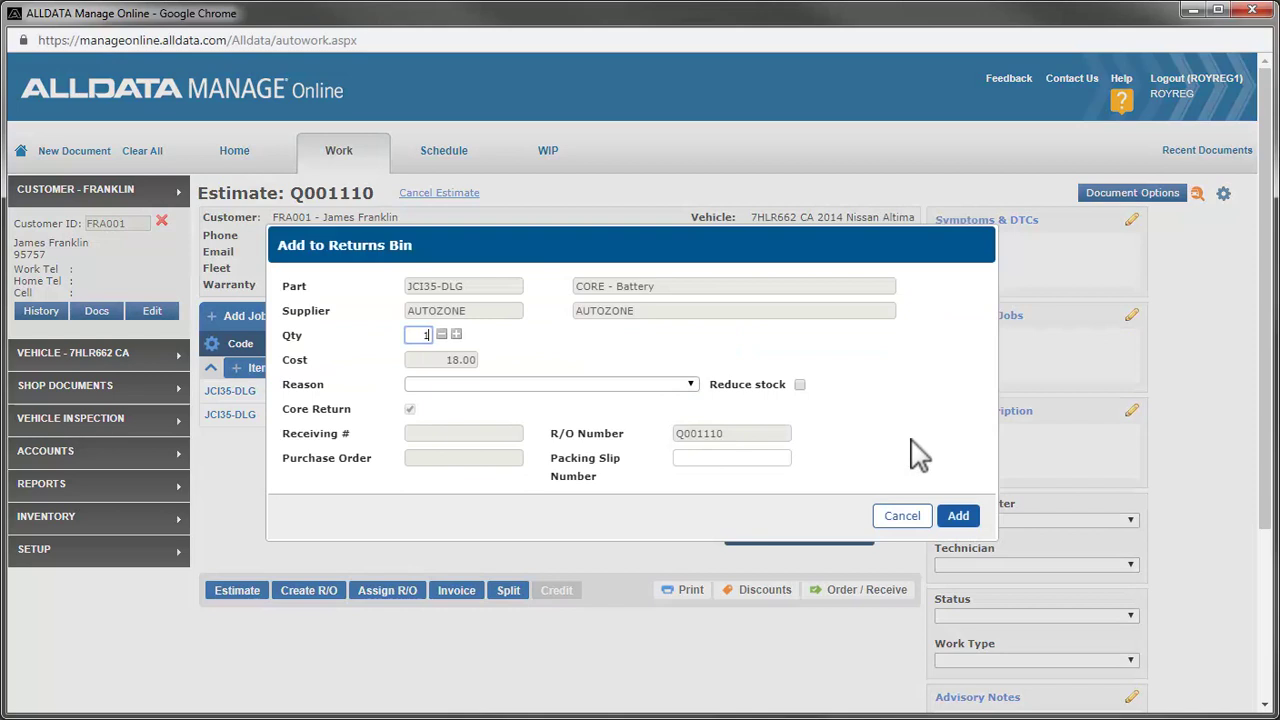
left_click(652, 386)
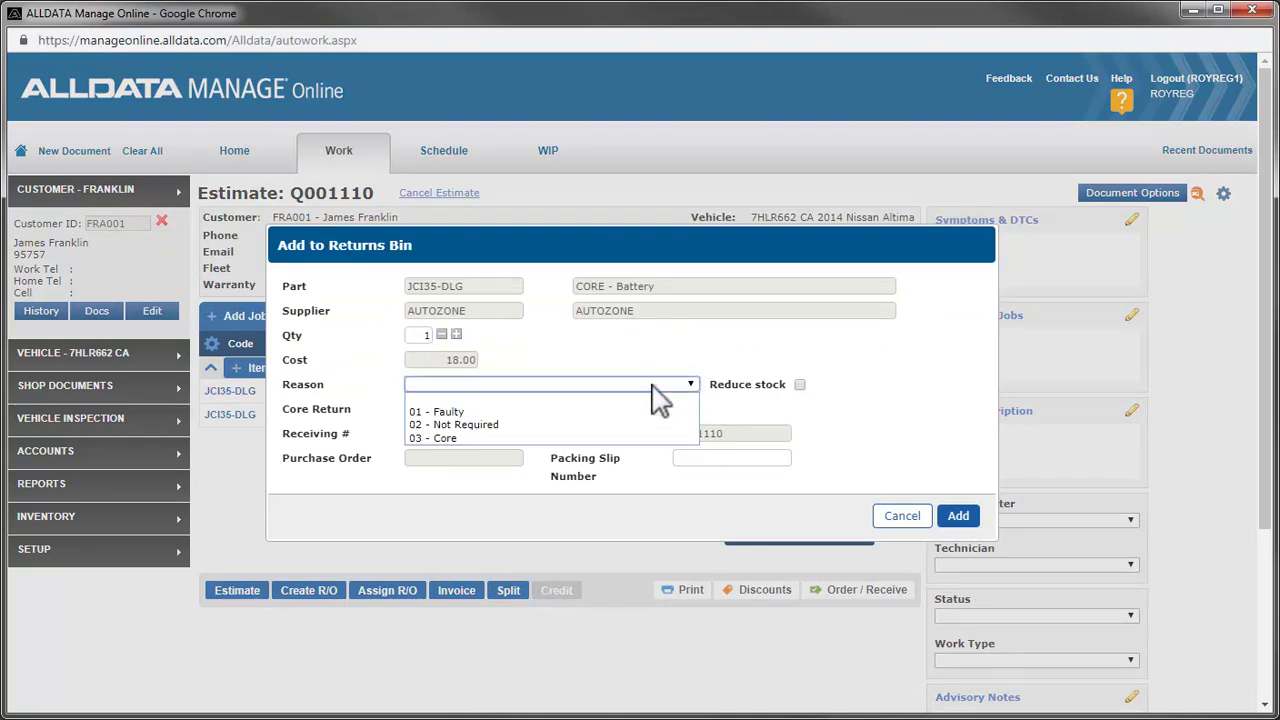
left_click(648, 438)
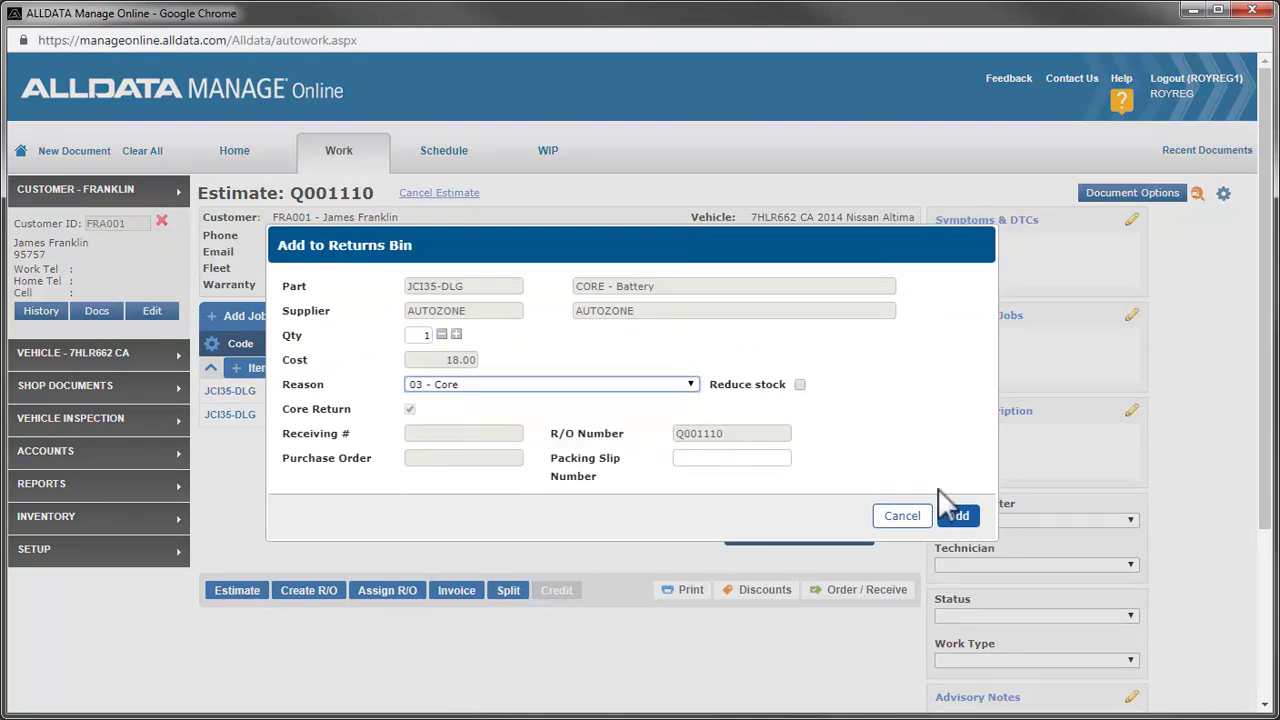
left_click(958, 515)
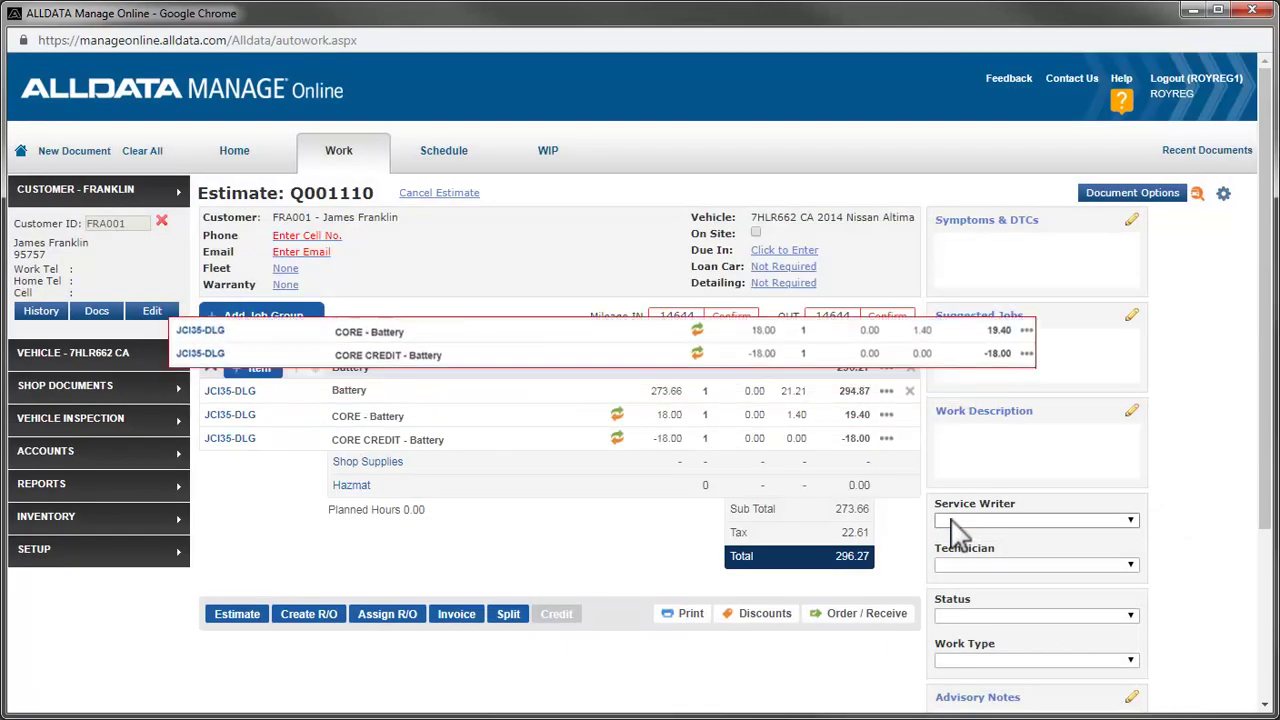